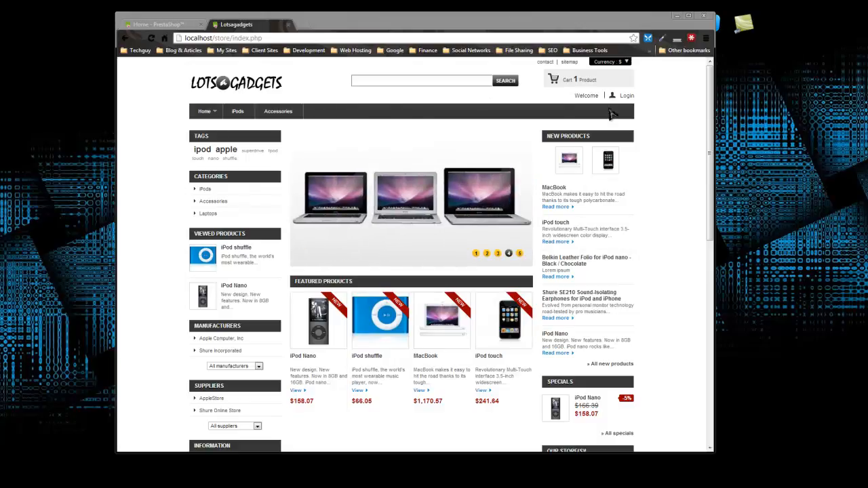
Look over the storefront home page, including its categories, featured products, manufacturers, suppliers and information blocks
scroll(706, 136, "down", 3)
scroll(703, 163, "up", 1)
scroll(703, 129, "up", 2)
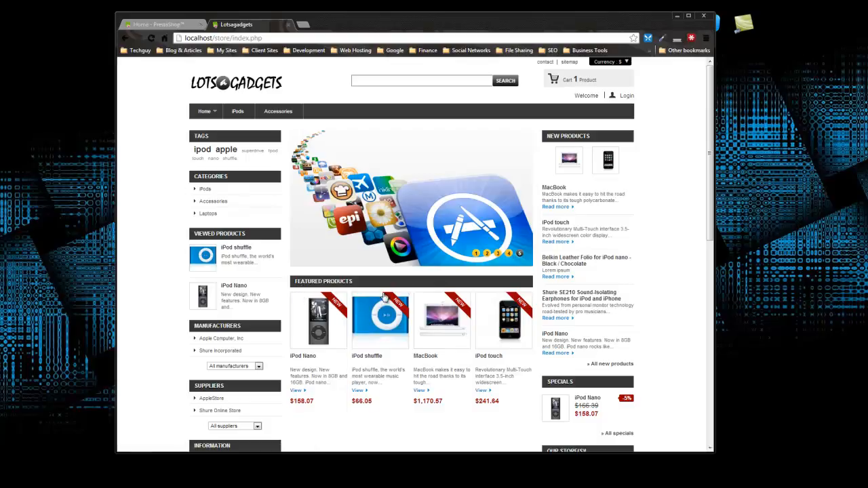
scroll(706, 197, "down", 3)
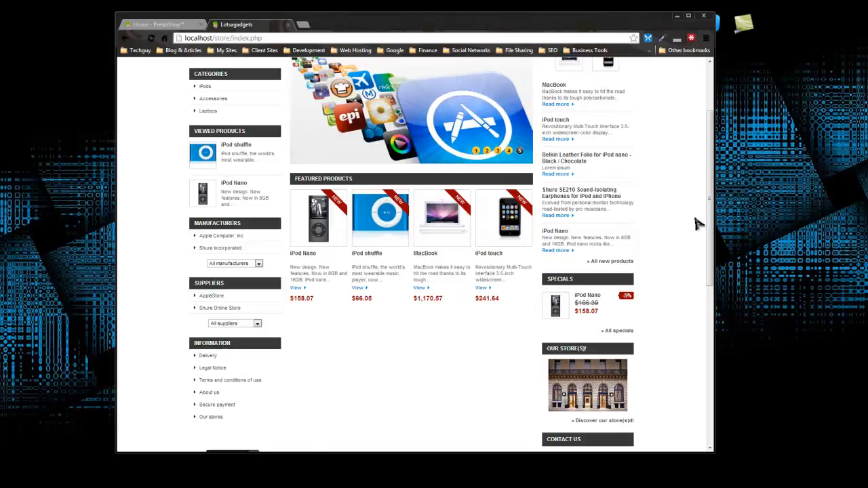
scroll(708, 190, "up", 2)
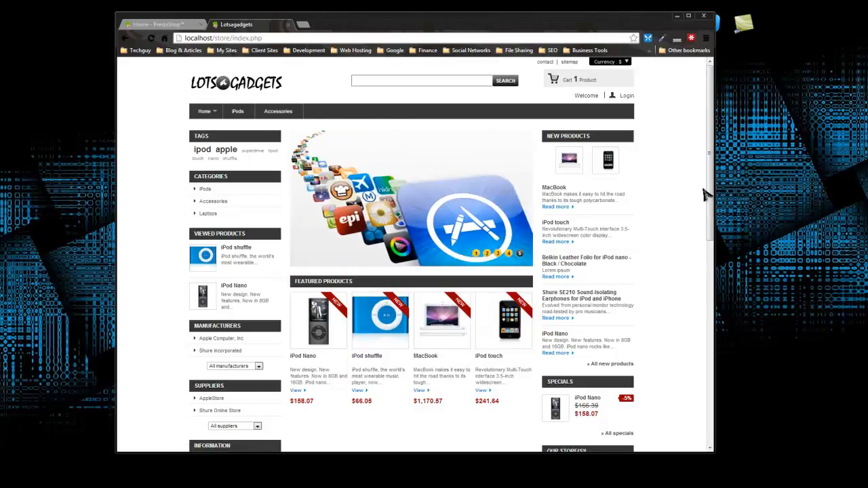
left_click_drag(708, 197, 700, 262)
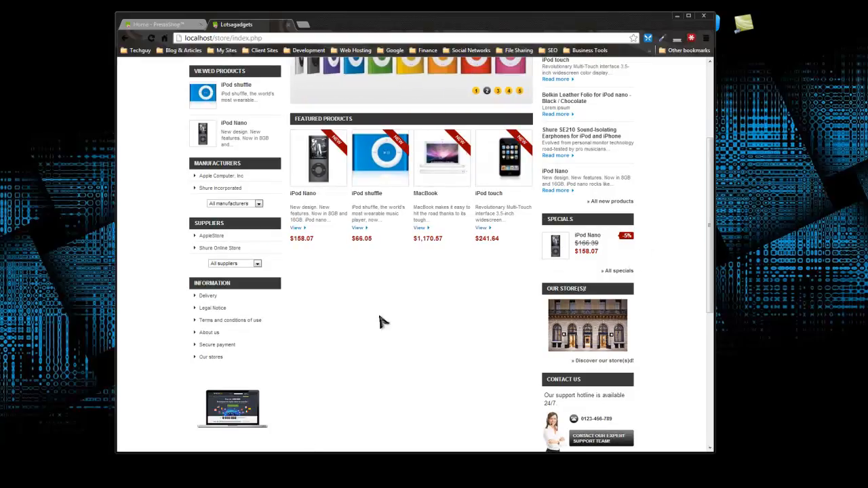
left_click_drag(710, 246, 701, 162)
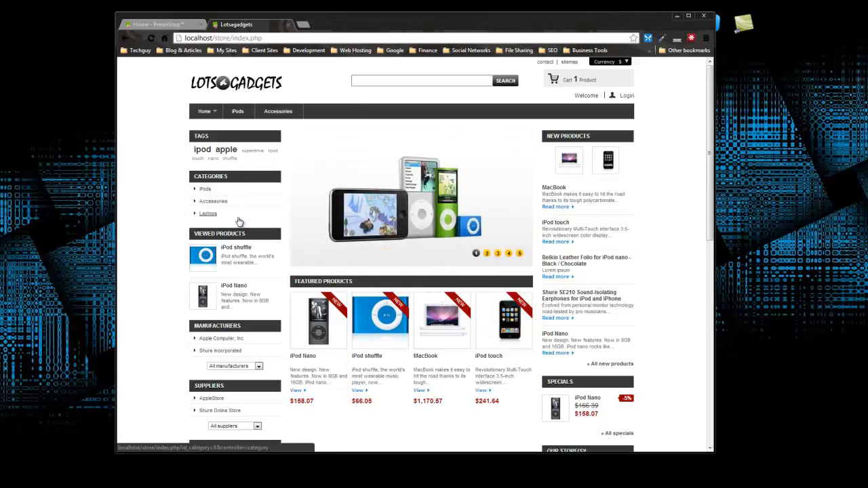
mouse_move(213, 115)
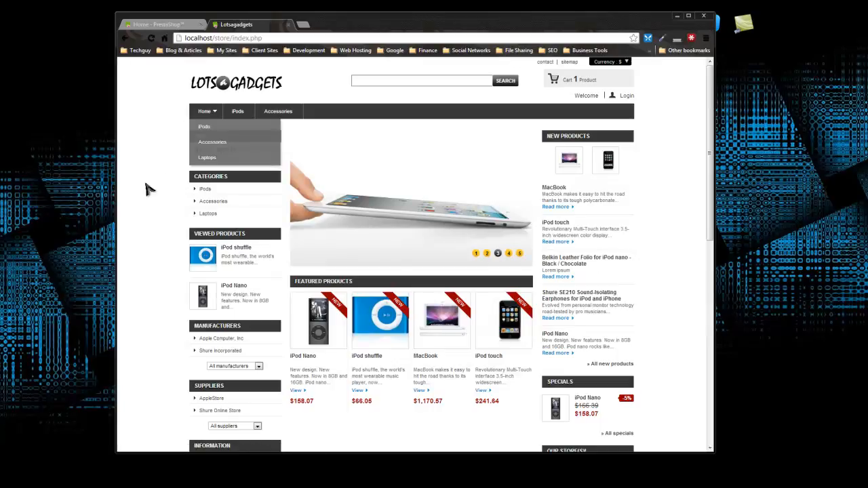
scroll(135, 194, "down", 3)
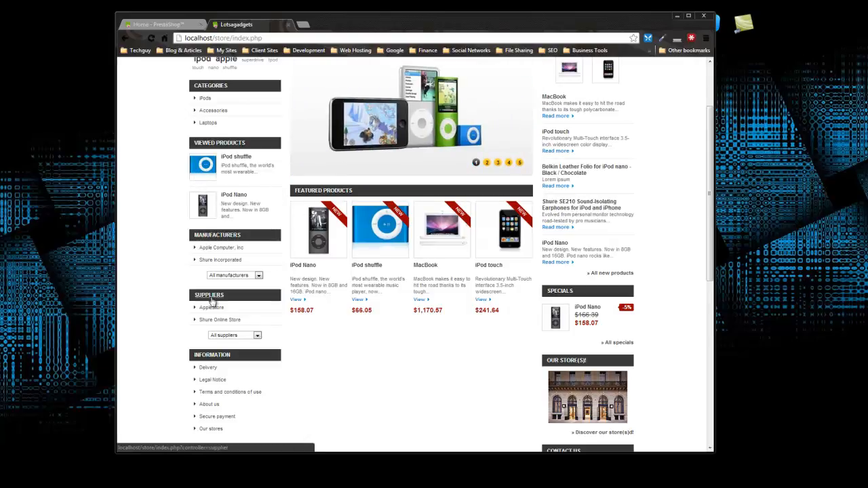
scroll(144, 240, "up", 2)
scroll(142, 242, "down", 5)
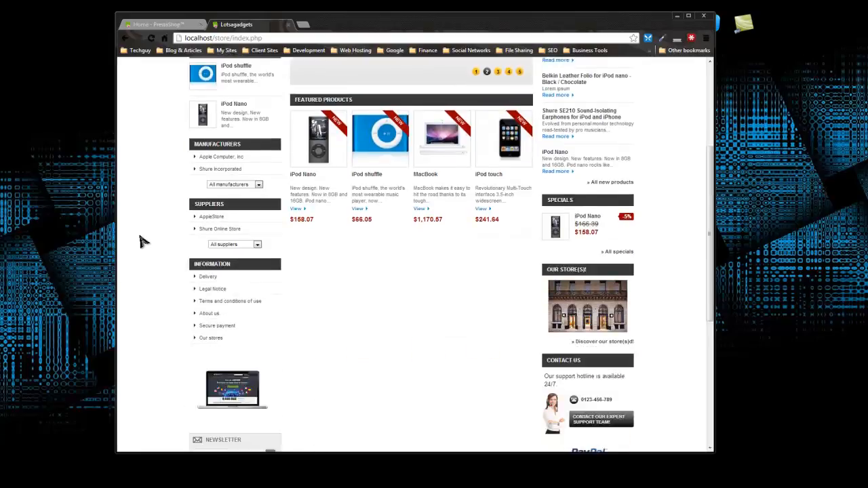
scroll(139, 242, "up", 5)
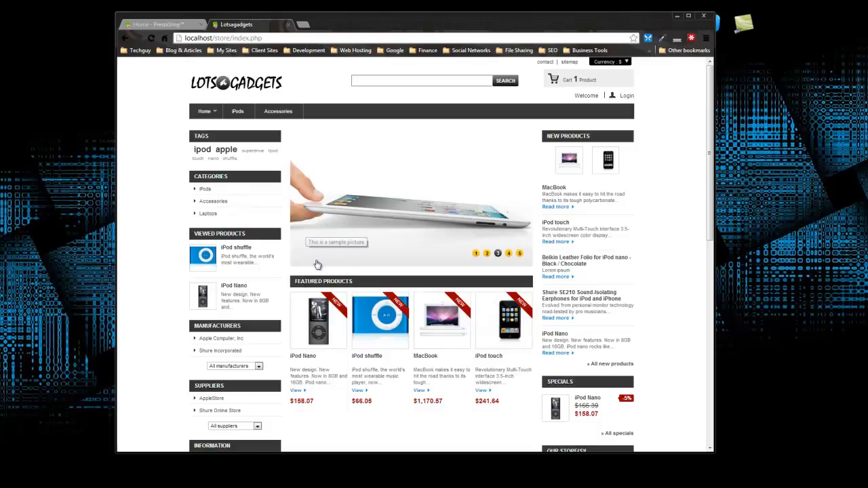
Switch to the PrestaShop back office and open the catalog's Manufacturers list
left_click(169, 26)
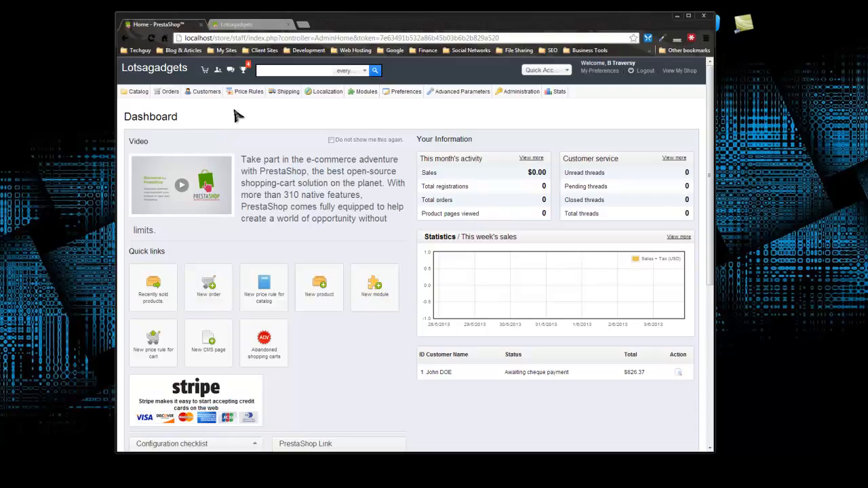
mouse_move(169, 97)
mouse_move(139, 93)
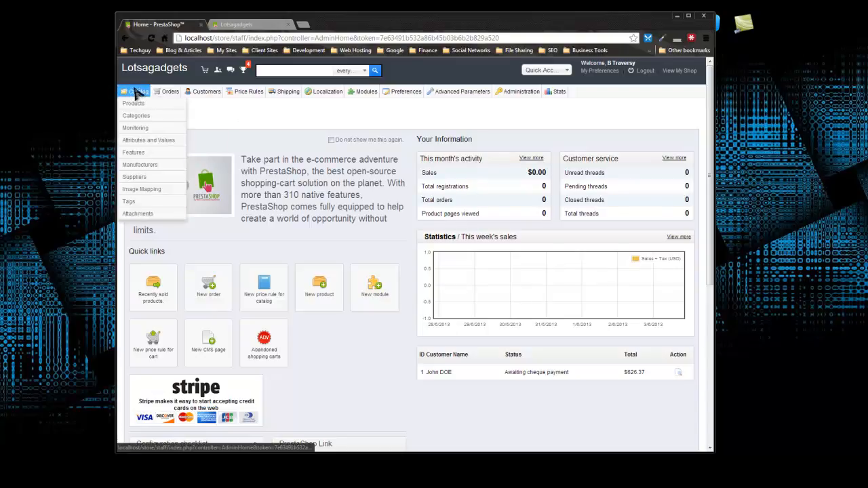
left_click(152, 169)
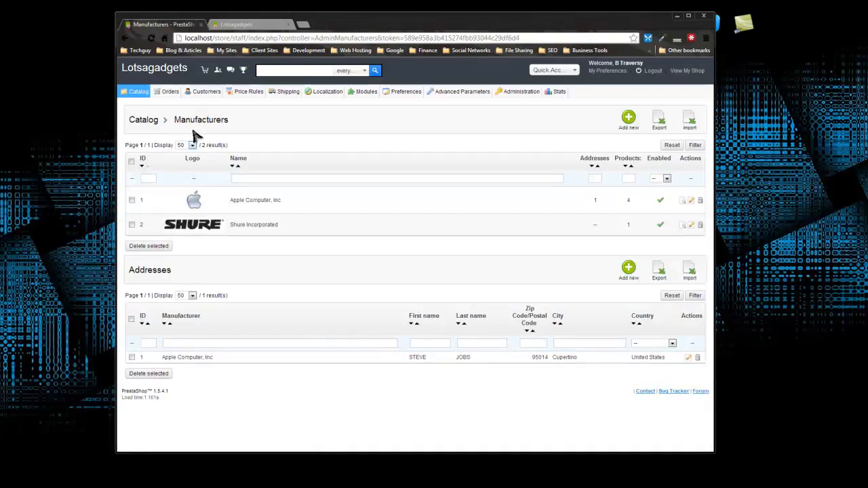
mouse_move(140, 93)
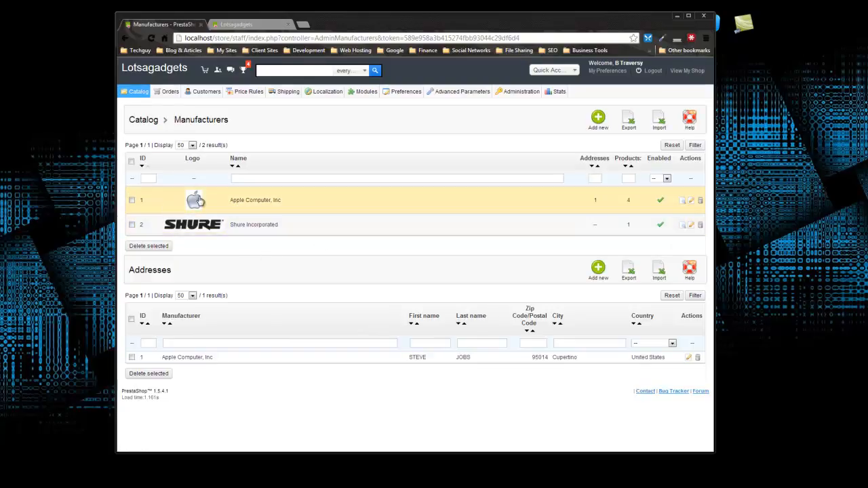
Start a new manufacturer named Dell, using "Dell offers quality laptops and desktops" as both the short description and the description
left_click(597, 122)
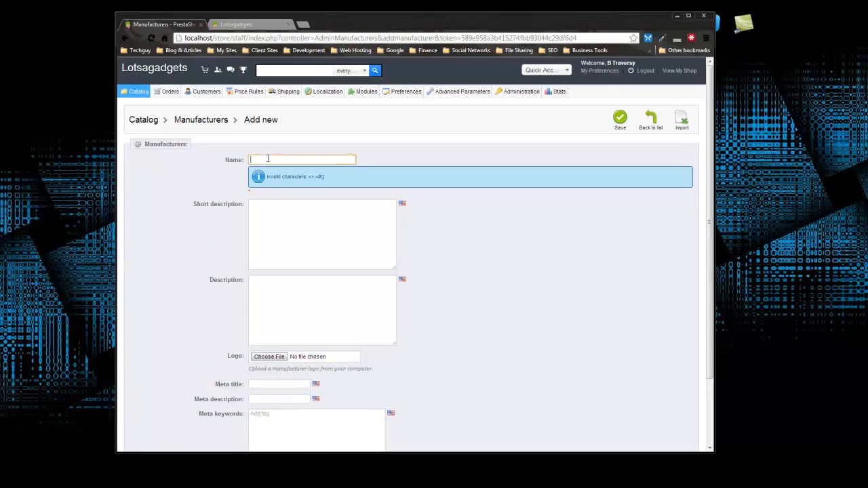
type("Dell")
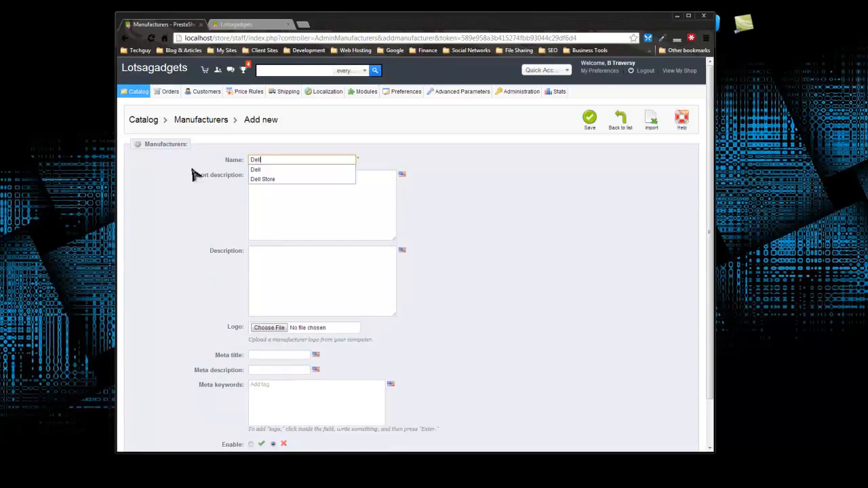
left_click(306, 208)
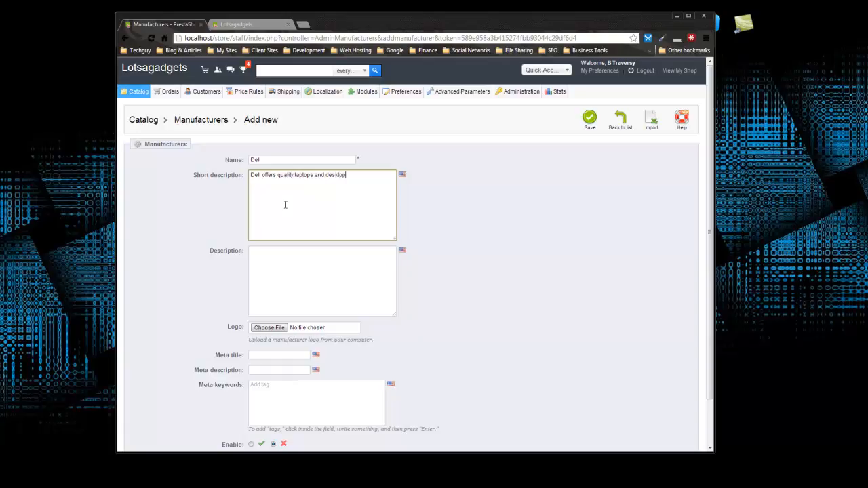
left_click_drag(349, 175, 218, 178)
key("ctrl+c")
left_click(287, 278)
key("ctrl+v")
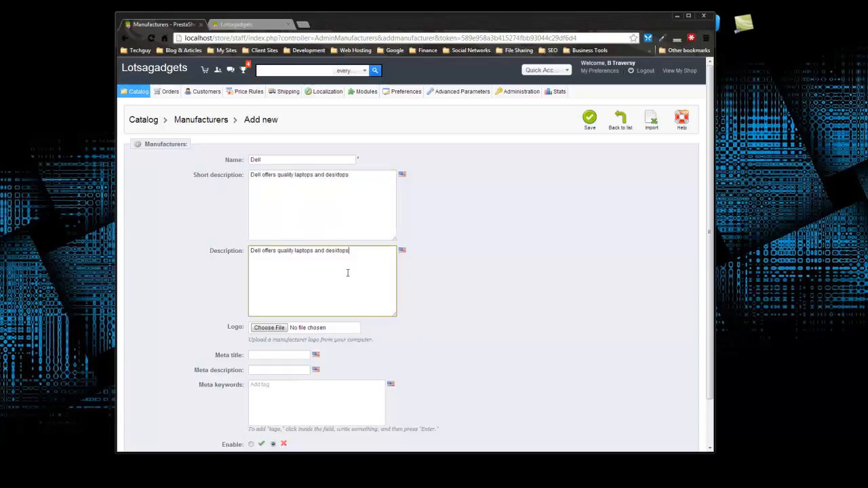
Attach dell_computer-logo.jpg as the manufacturer's logo, then enable and save the manufacturer
scroll(423, 215, "down", 2)
left_click(262, 279)
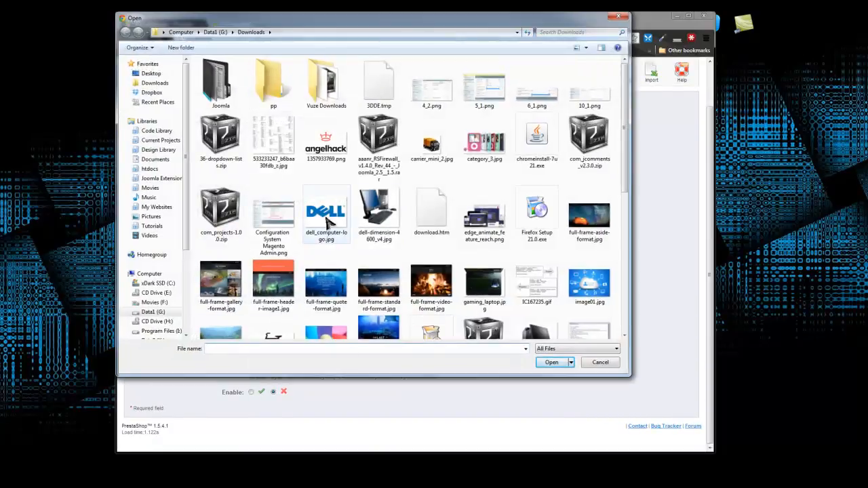
double_click(324, 218)
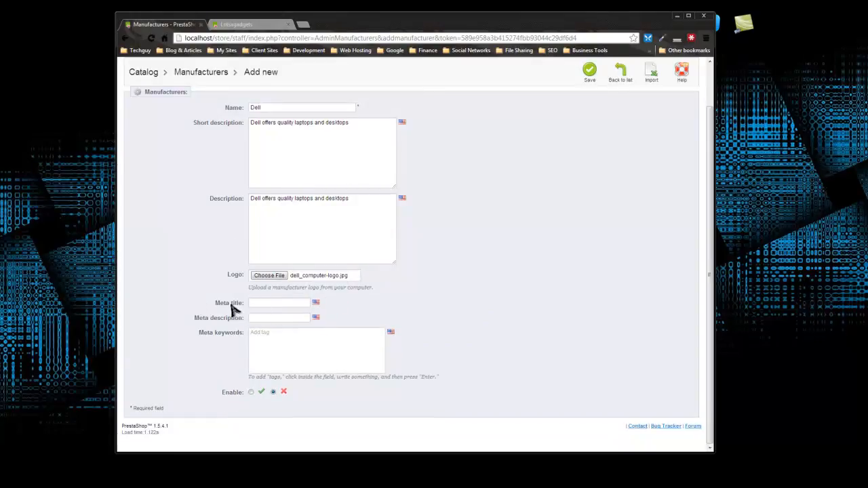
left_click(251, 393)
scroll(556, 285, "up", 1)
left_click(589, 118)
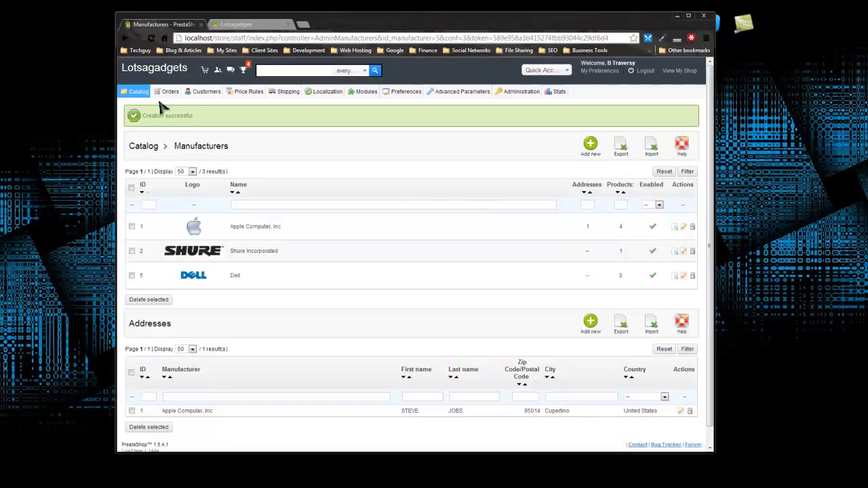
Start a new supplier in the catalog named Dell Store with the description "This is the Dell store"
mouse_move(139, 109)
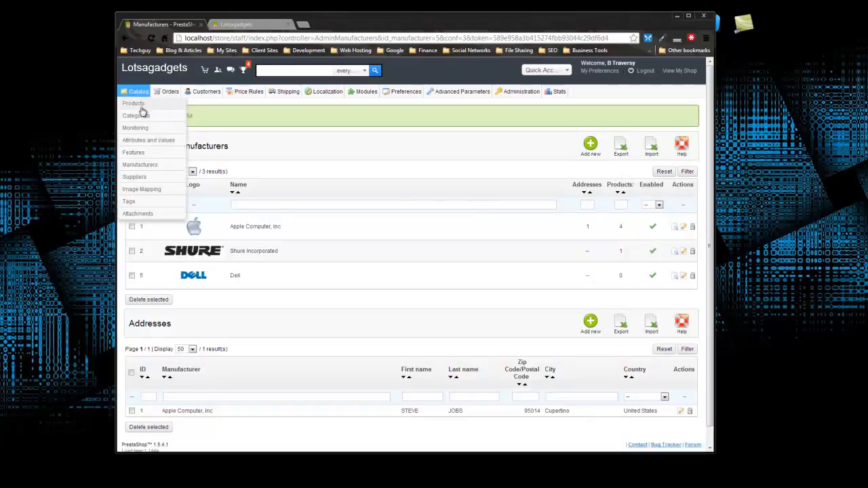
left_click(139, 180)
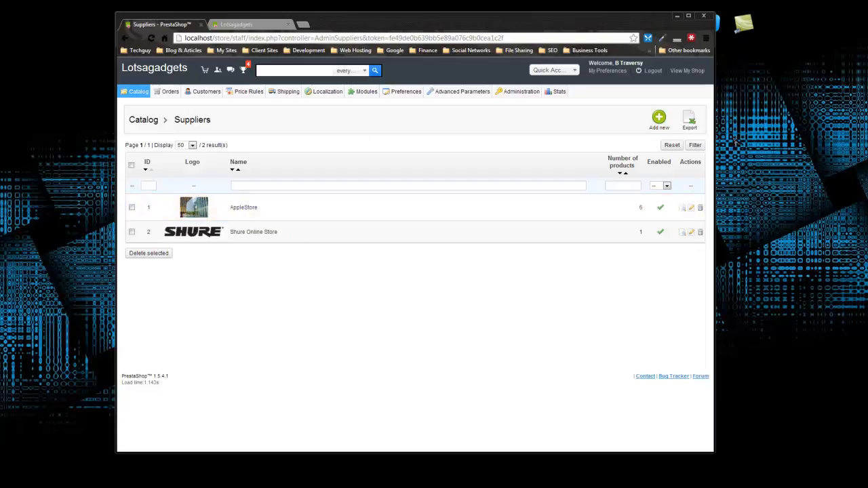
left_click(659, 119)
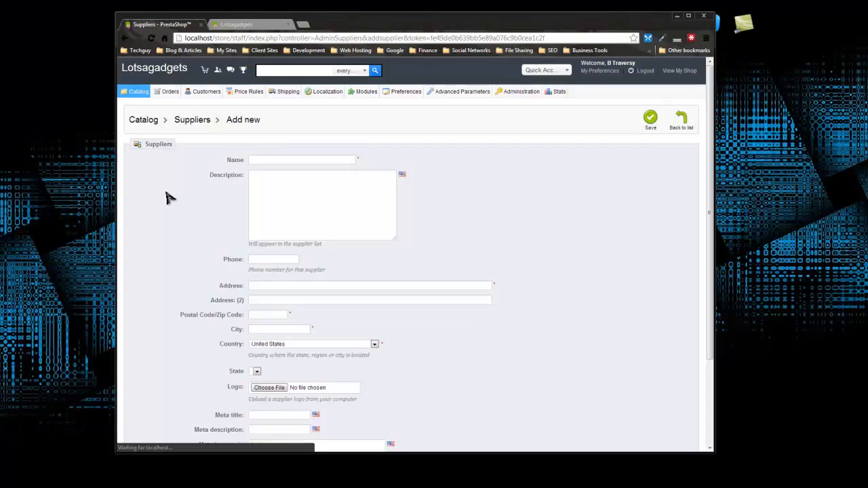
type("D")
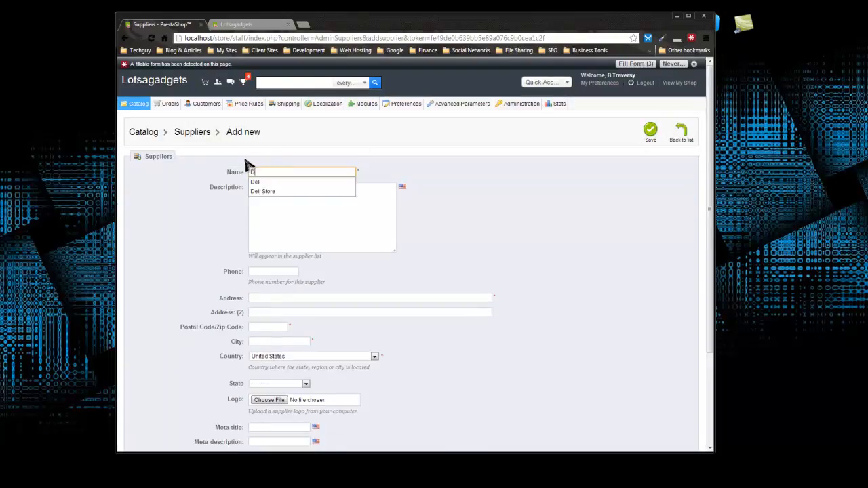
type("ell Store")
left_click(336, 237)
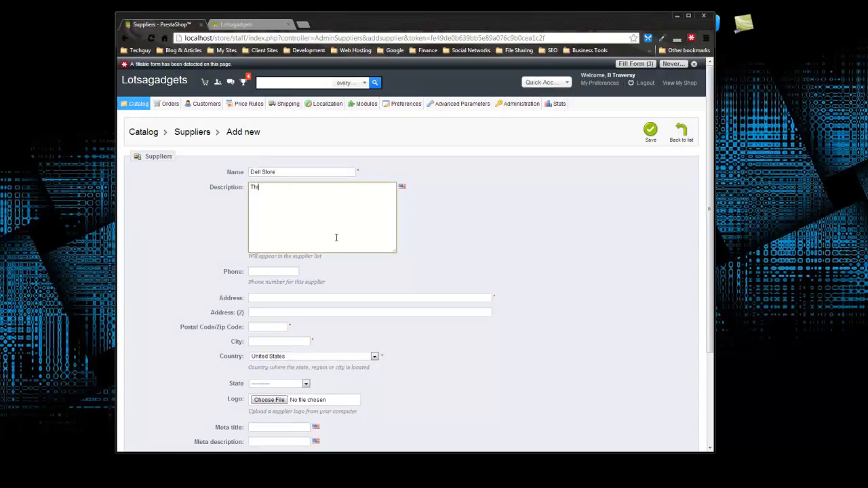
type("This is the c")
Fill in the supplier's phone number, street address, postal code and city
left_click(266, 273)
type("555")
left_click(272, 283)
left_click(249, 299)
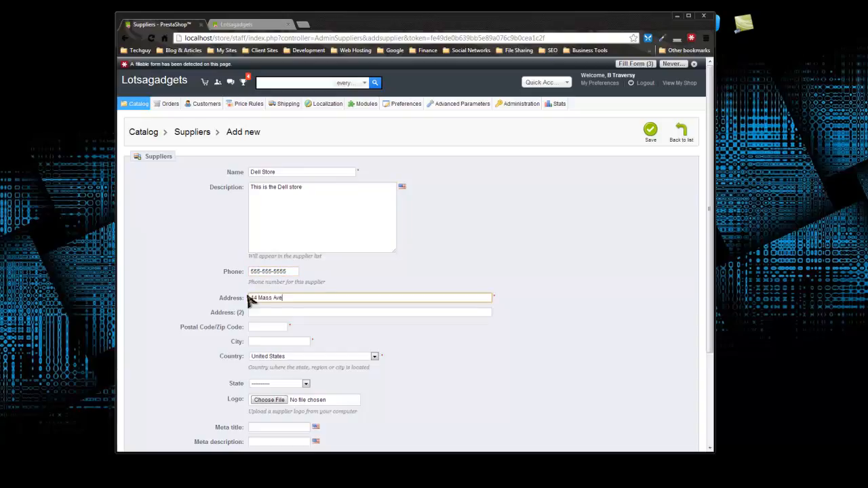
left_click(259, 326)
type("01913")
key("Tab")
type("Boston")
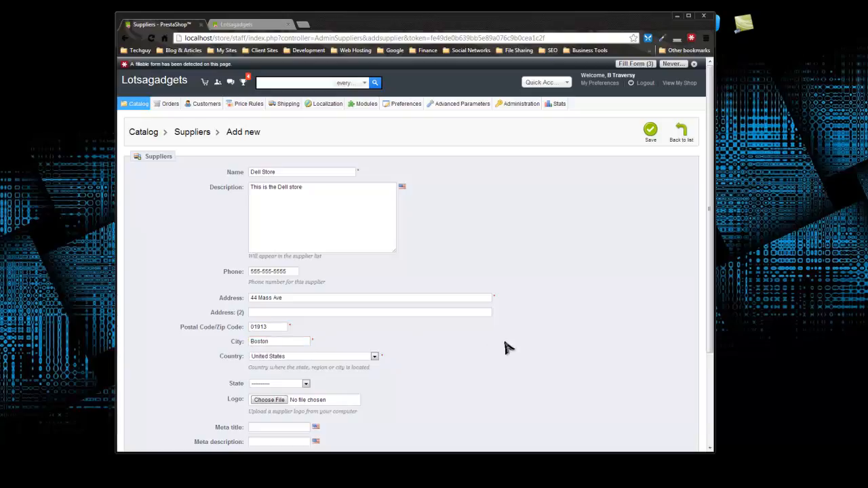
Set the supplier's state to Massachusetts
scroll(461, 333, "down", 3)
left_click(306, 289)
left_click_drag(306, 312, 306, 353)
left_click(285, 329)
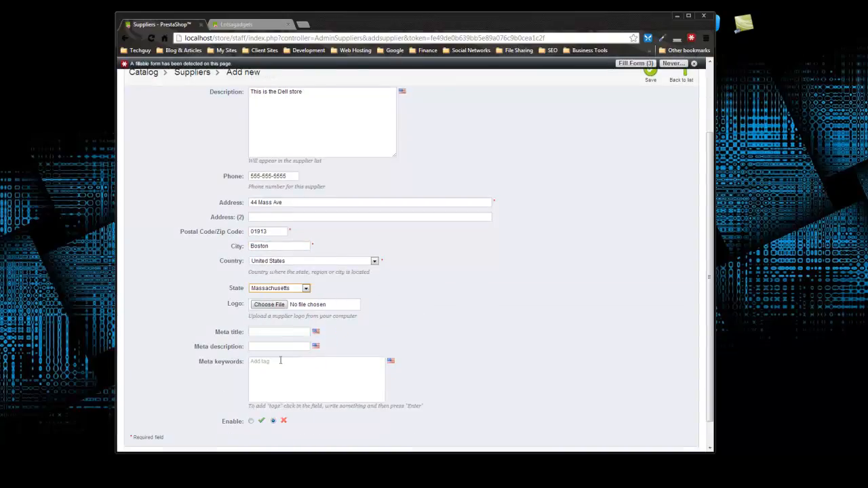
Attach dell_computer-logo.jpg as the supplier's logo, then enable and save the supplier
scroll(452, 346, "down", 2)
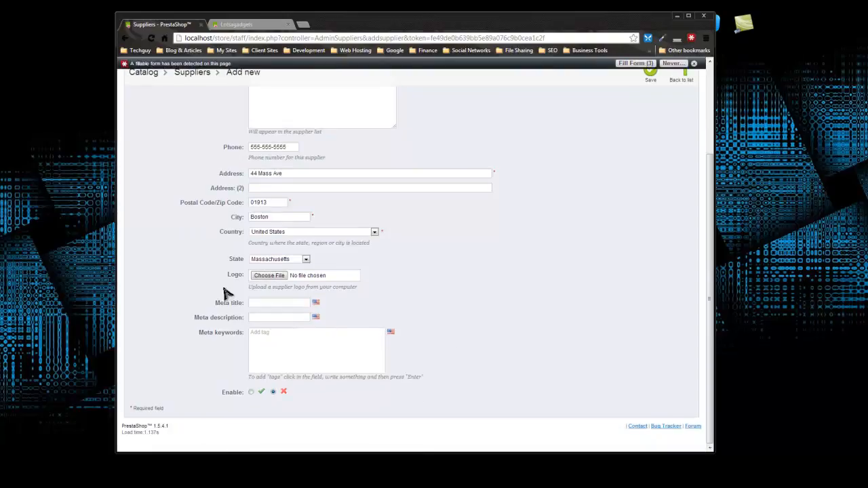
left_click(279, 276)
double_click(326, 212)
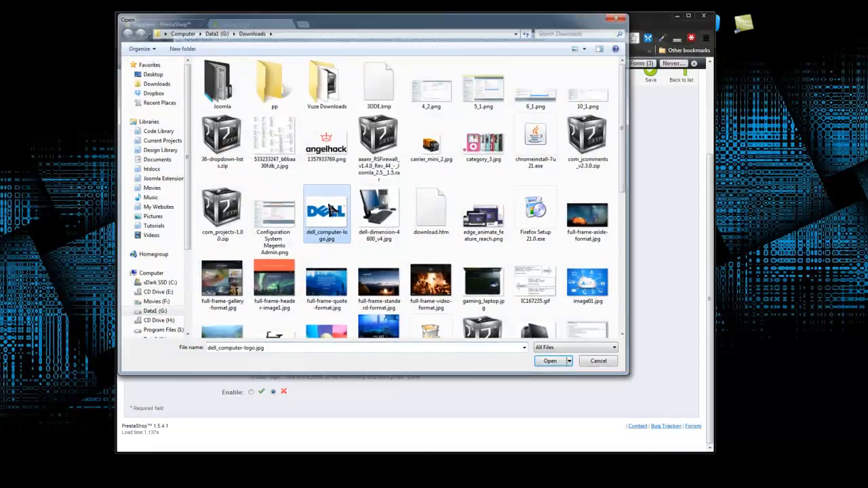
left_click(251, 392)
scroll(528, 327, "up", 5)
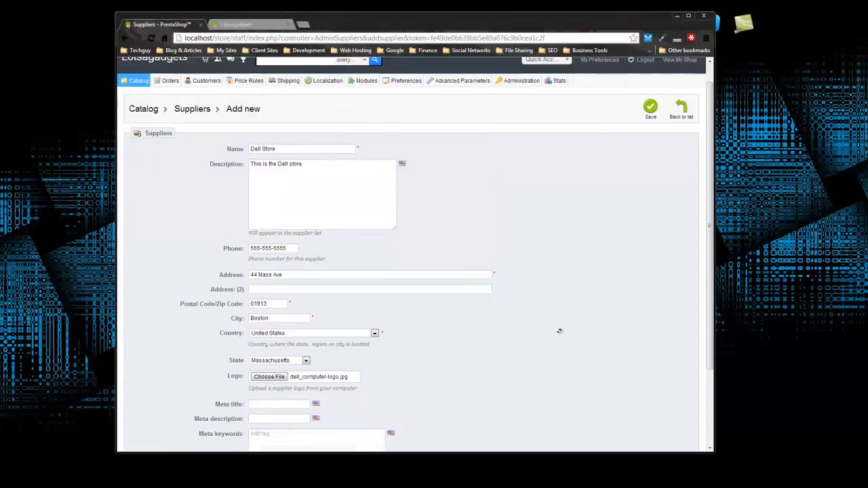
left_click(651, 135)
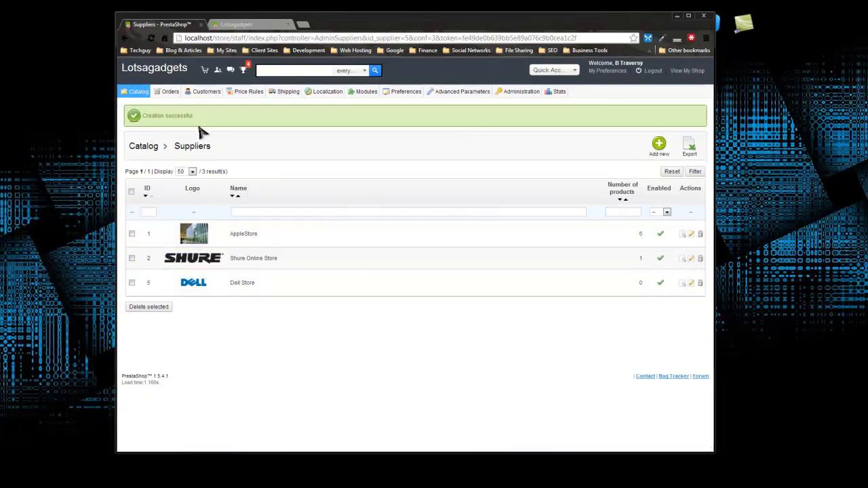
Open the catalog's category list and start a new category
mouse_move(138, 98)
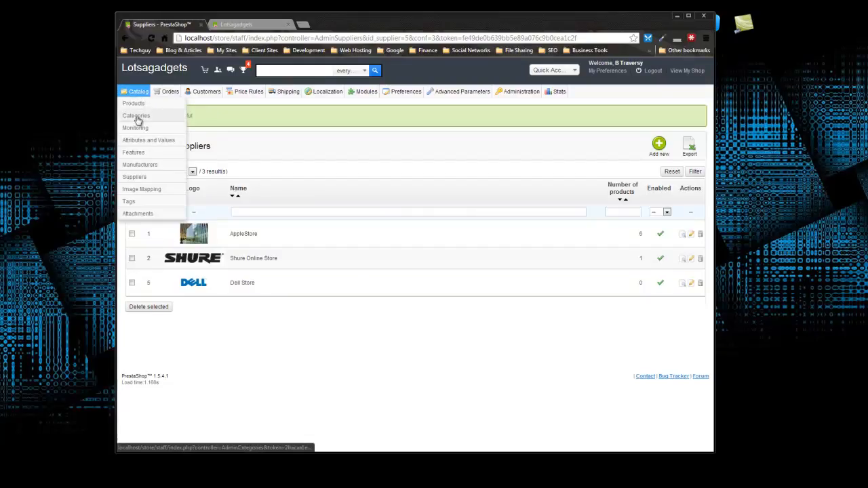
left_click(138, 120)
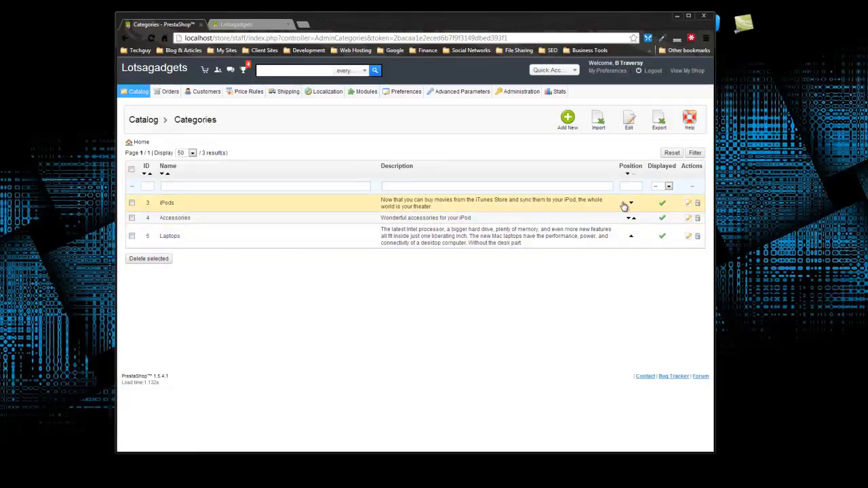
left_click(567, 118)
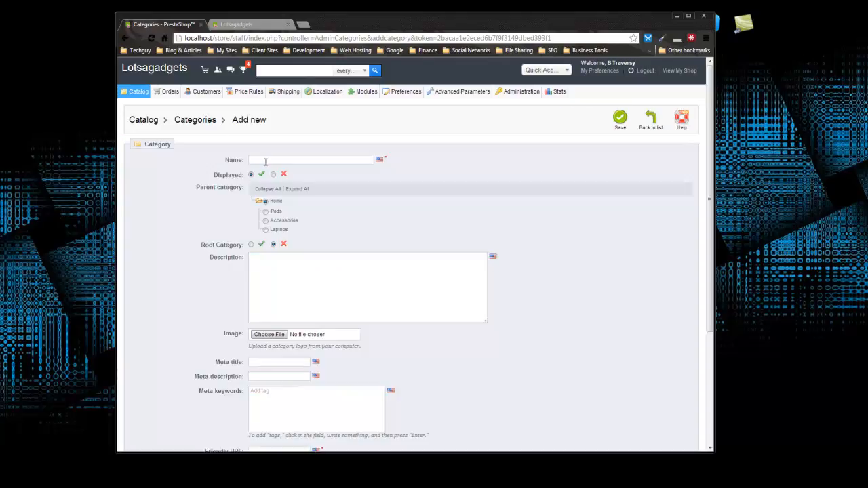
Name the new category Desktops and describe it as "Quality desktop PCs"
type("D")
left_click(265, 170)
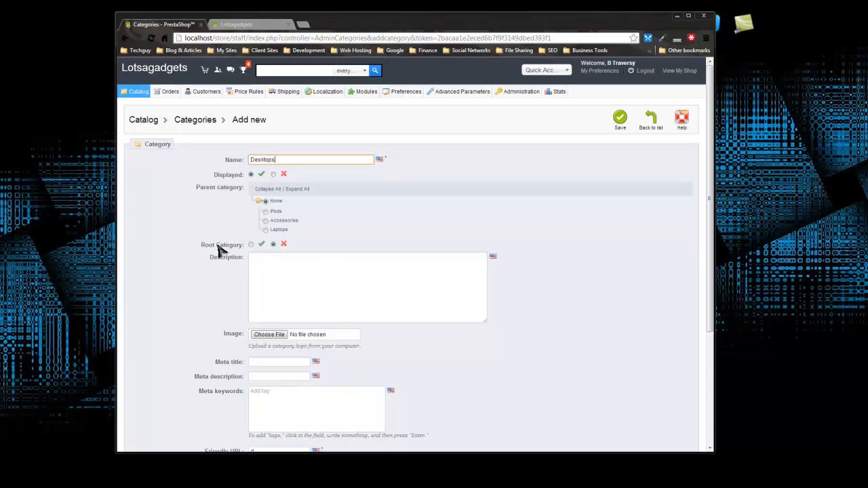
left_click(333, 309)
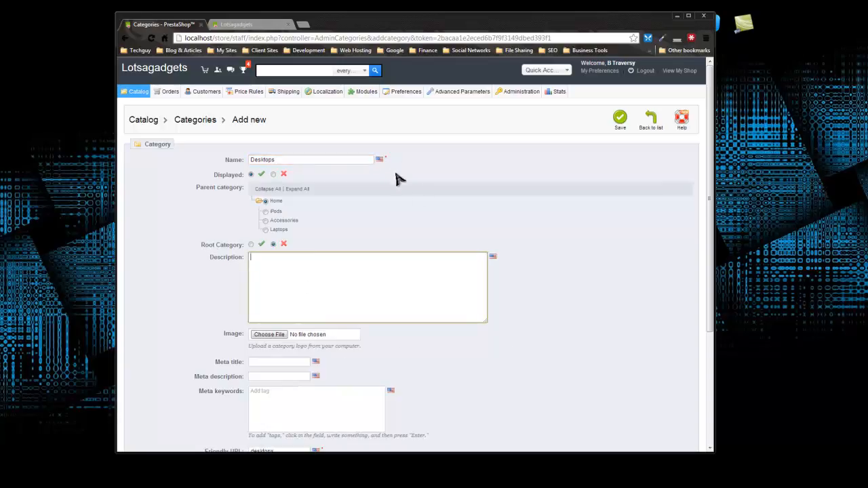
scroll(480, 214, "down", 2)
scroll(407, 238, "down", 1)
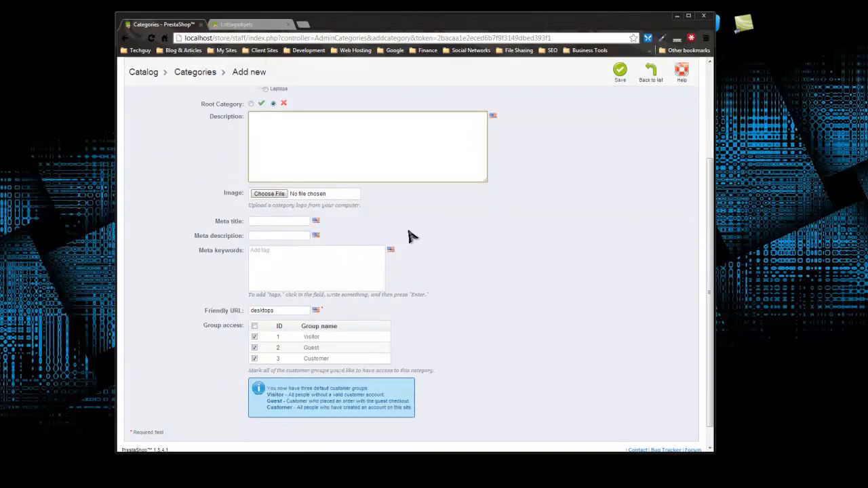
scroll(387, 242, "up", 1)
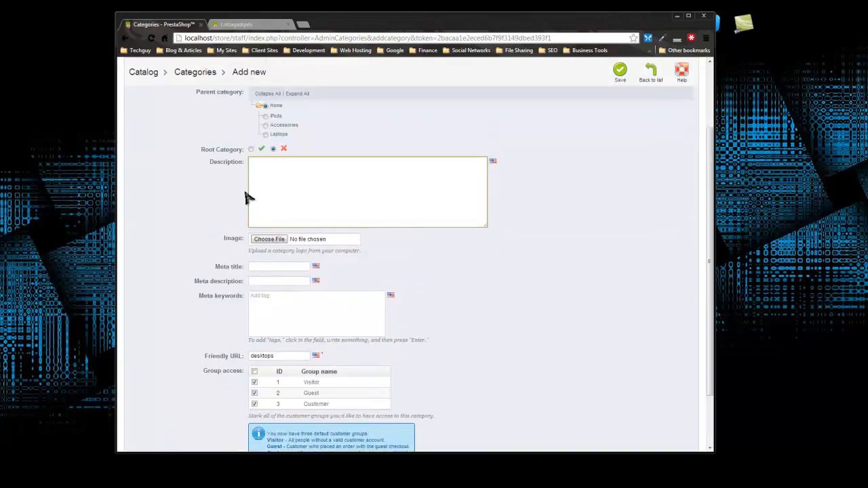
type("ality desktop PCs")
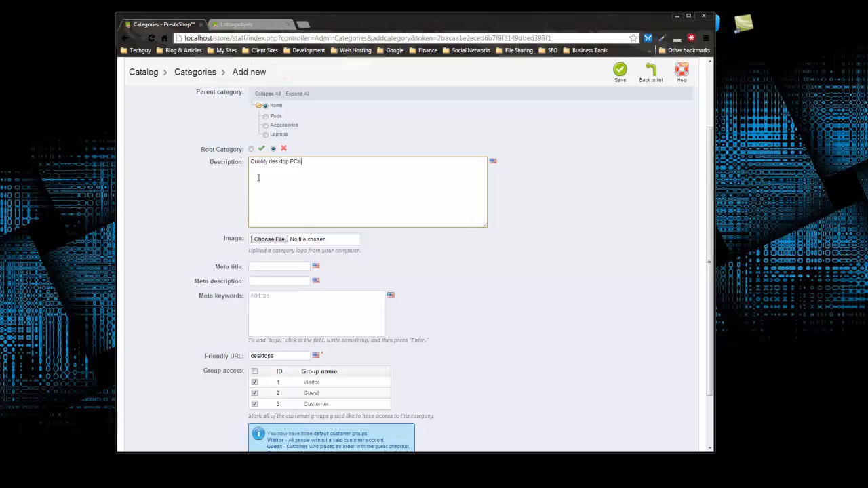
Attach lenovo_thinkcentre_a58.jpg from the Downloads folder as the category's image and save the category
left_click(270, 243)
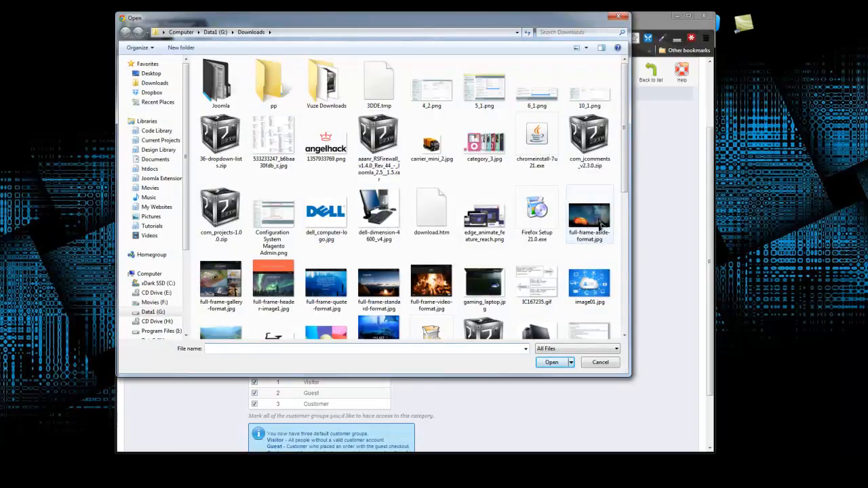
left_click_drag(626, 167, 627, 220)
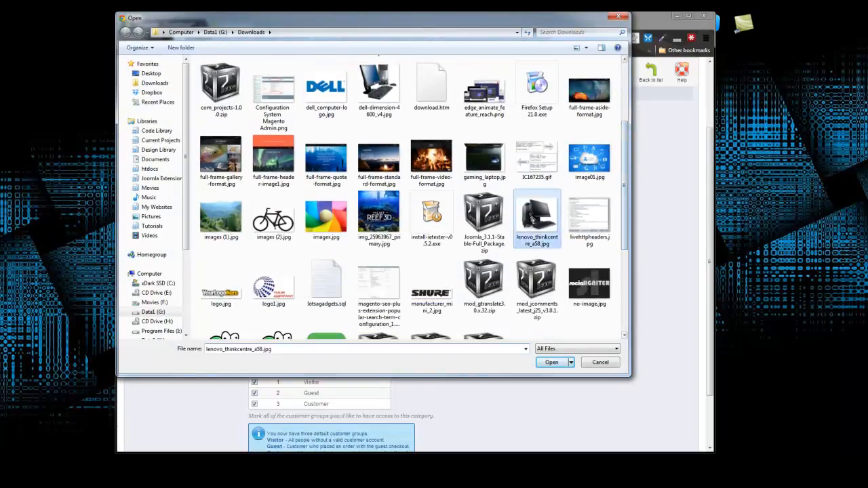
double_click(534, 221)
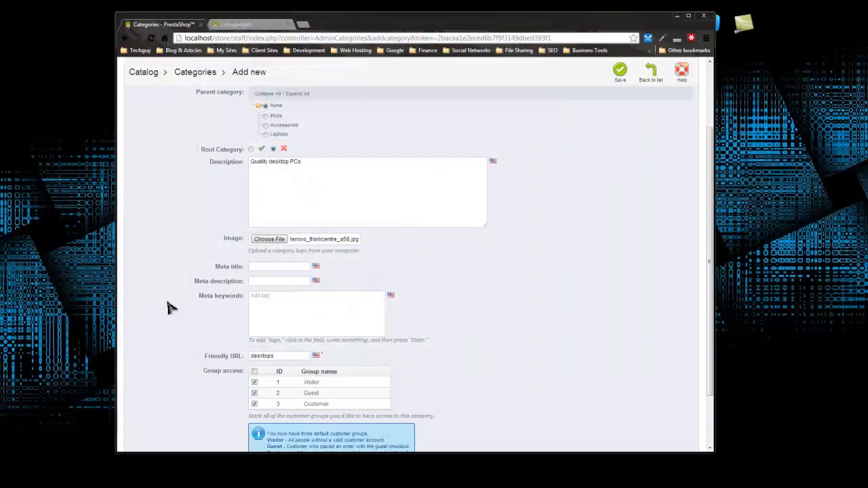
scroll(151, 291, "down", 3)
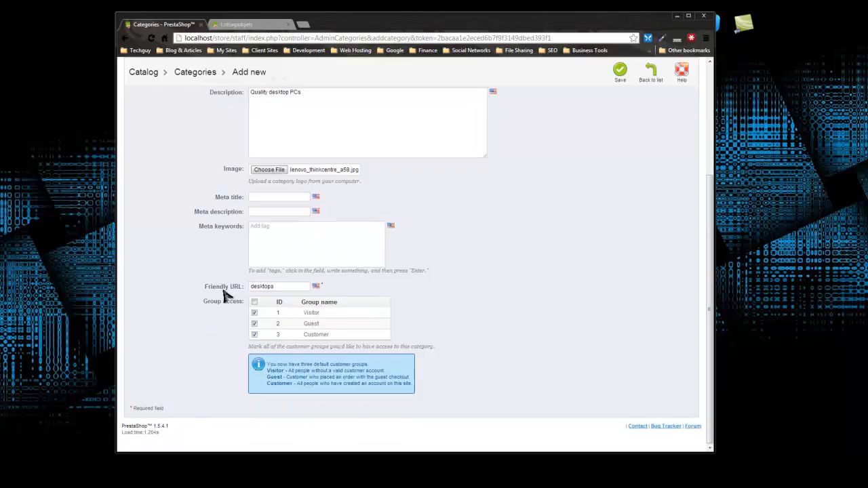
left_click(263, 286)
double_click(283, 286)
left_click(156, 245)
scroll(561, 290, "up", 5)
left_click(619, 122)
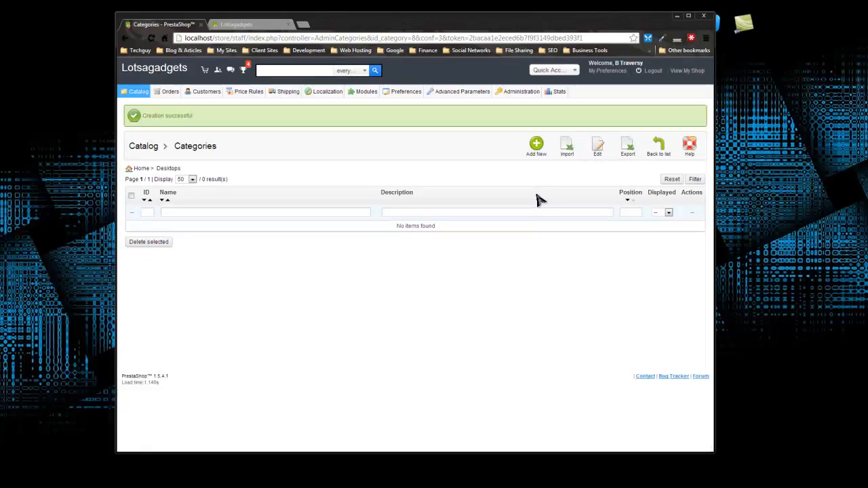
Start a new product in the catalog and name it Dell Dimension PC
mouse_move(139, 95)
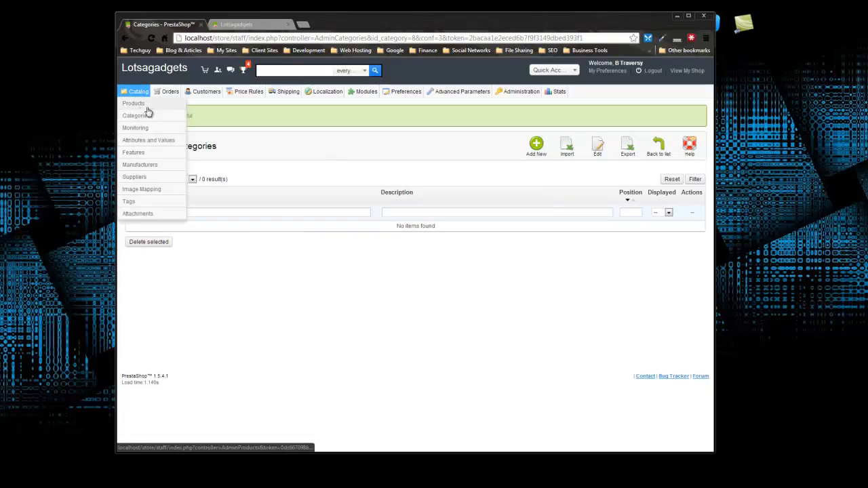
left_click(139, 107)
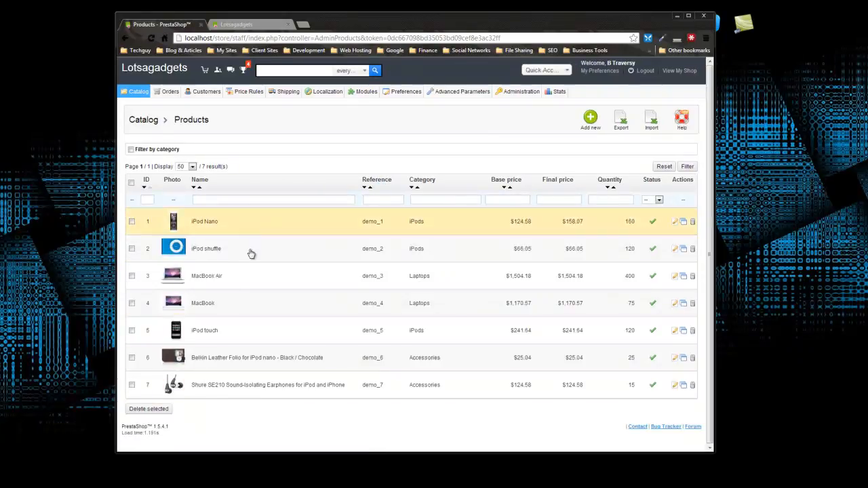
left_click(591, 119)
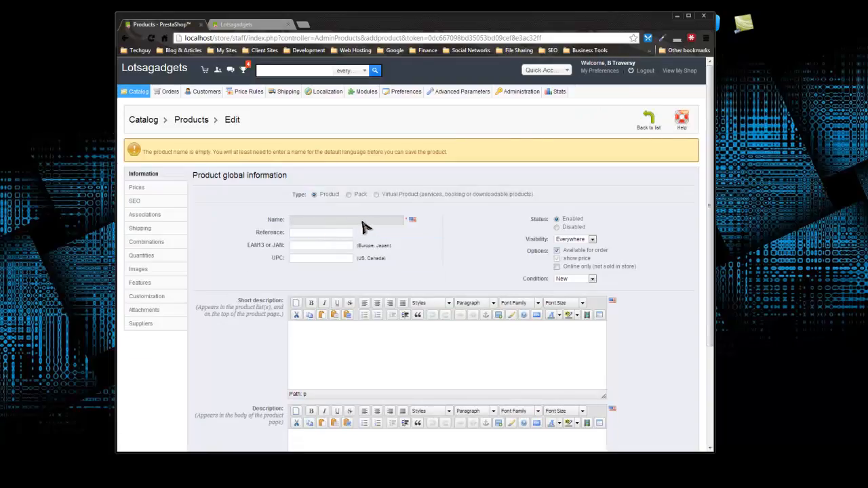
left_click(302, 220)
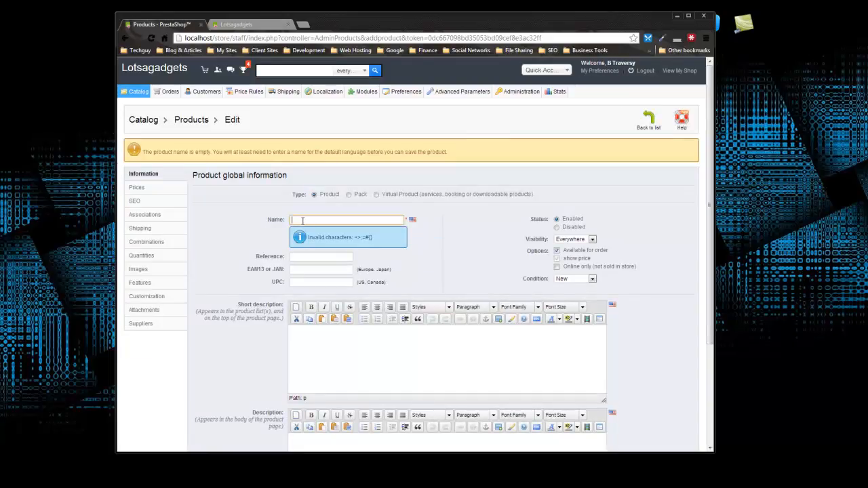
type("Dell Dimension PC")
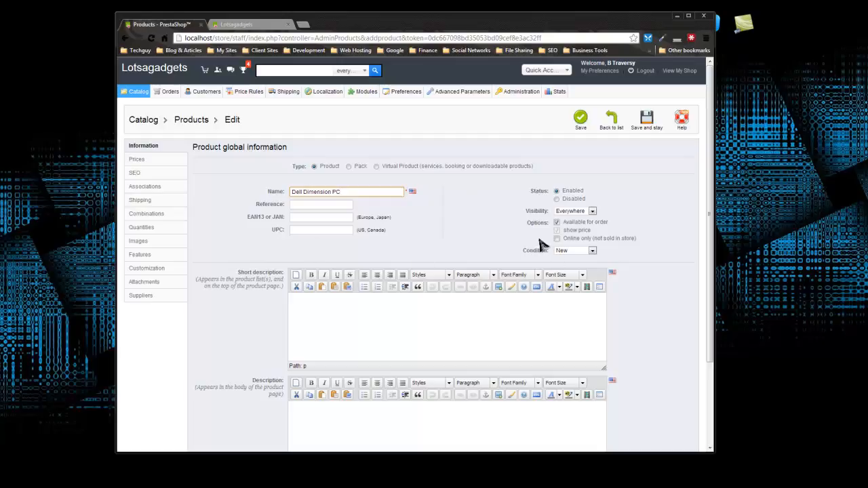
Review the available visibility and condition choices for the product
left_click(495, 192)
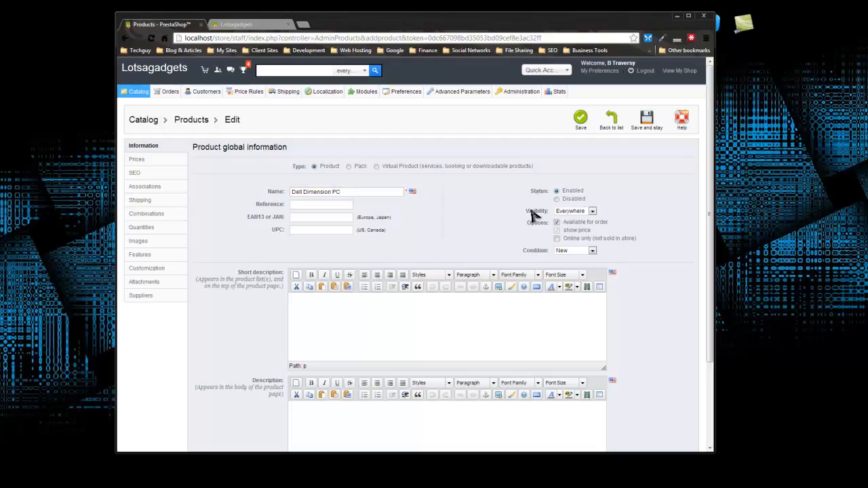
left_click(593, 212)
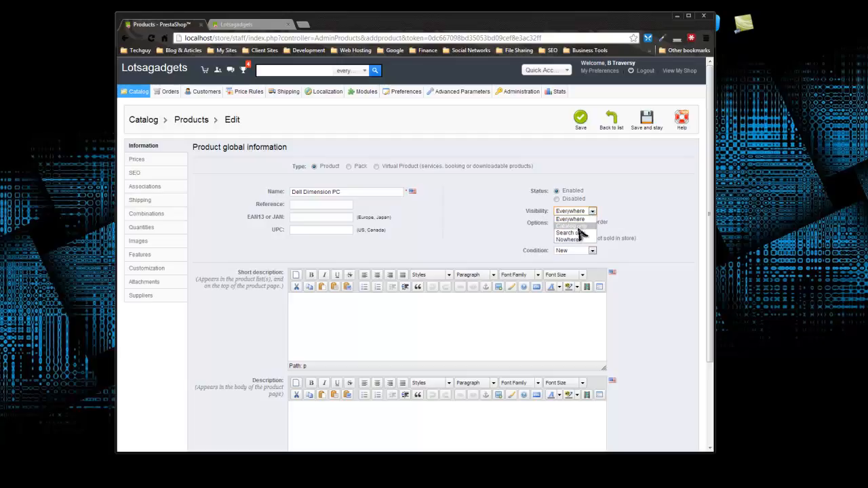
left_click(620, 204)
left_click(591, 251)
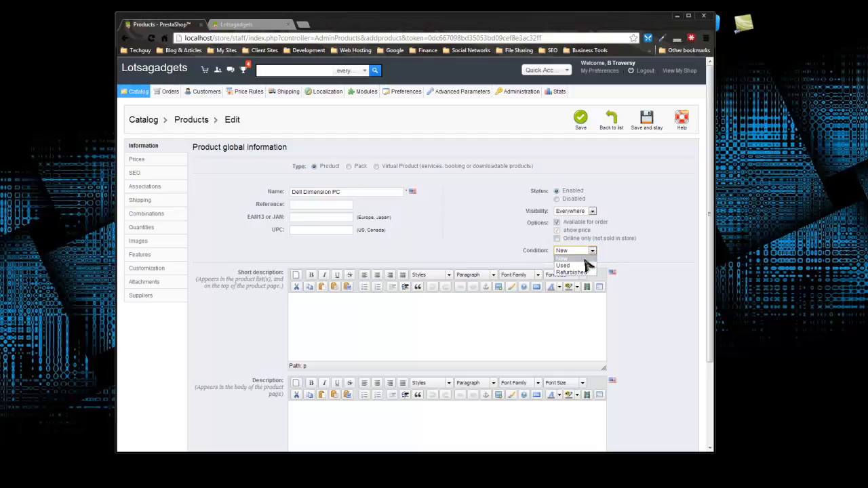
left_click(472, 233)
Enter "This is a Dell Dimension 4500" as the short description and rename the product Dell Dimension 4500 PC
scroll(455, 333, "down", 1)
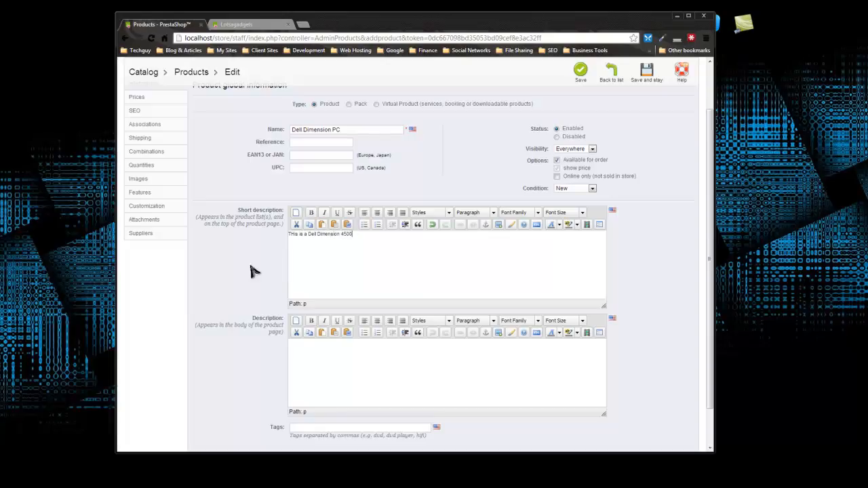
left_click(360, 129)
left_click(336, 130)
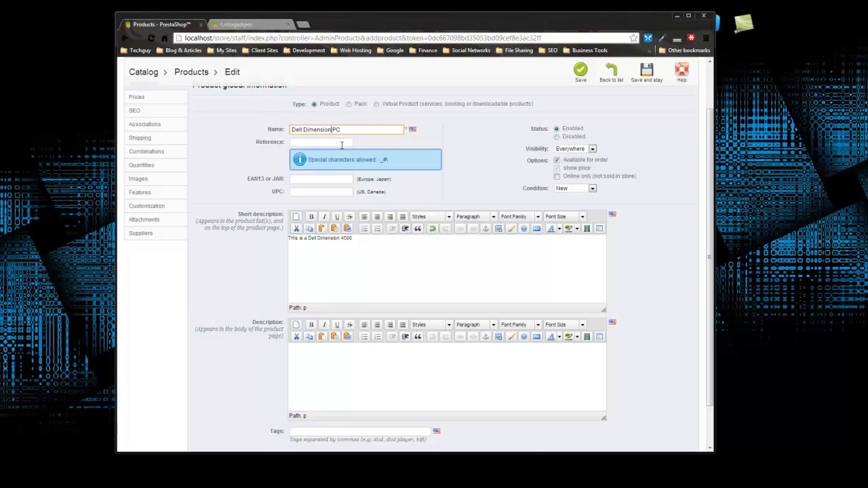
left_click(449, 291)
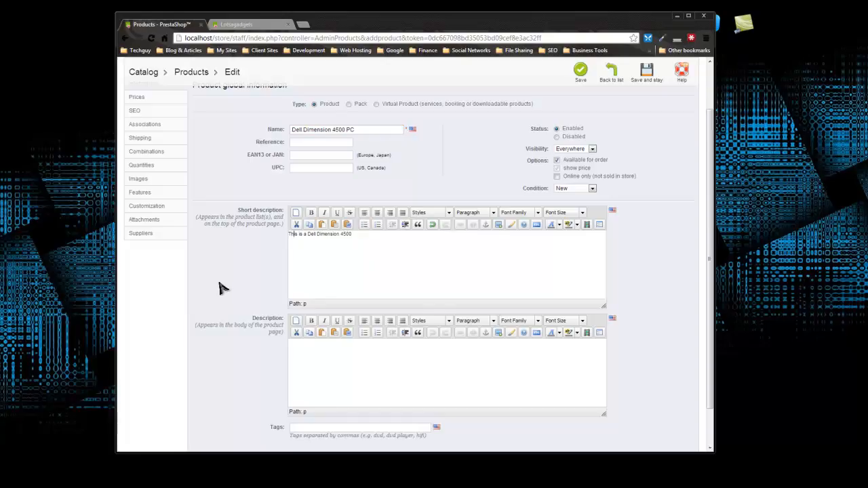
Copy the short description text into the product's full description
left_click_drag(375, 237, 272, 235)
key("ctrl+c")
left_click(345, 371)
key("ctrl+v")
Add comma-separated tags to the product, including dell and desktop
scroll(198, 330, "down", 1)
left_click(295, 383)
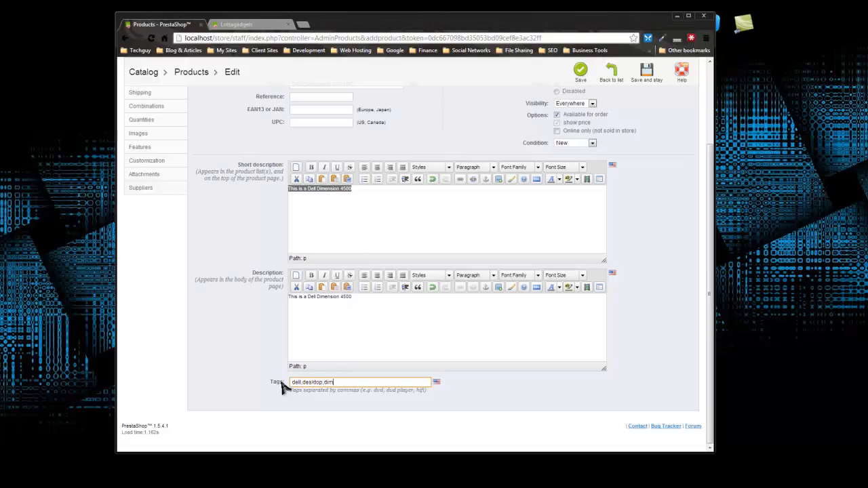
scroll(477, 448, "up", 2)
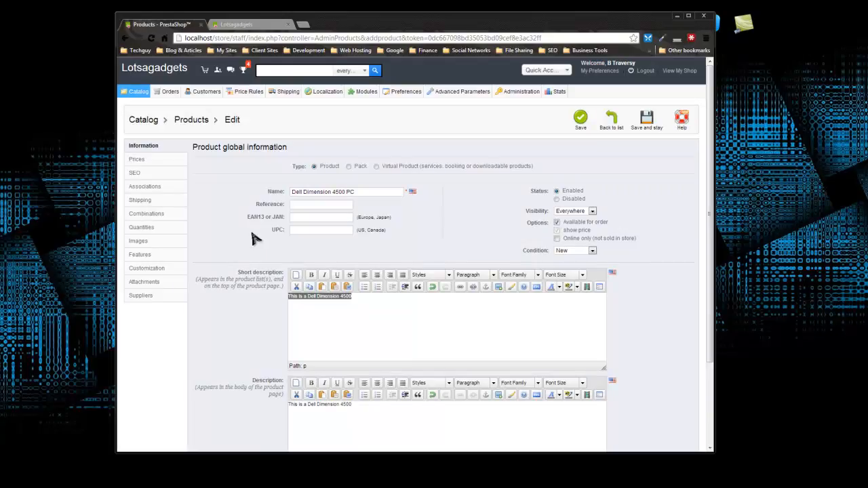
scroll(387, 342, "down", 1)
scroll(384, 333, "up", 1)
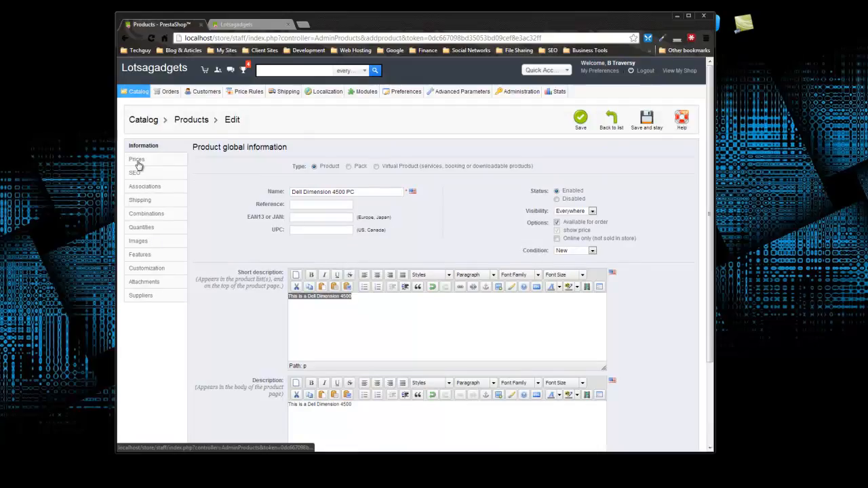
Set the product's pre-tax retail price to 450.00 and its tax rule to US-MA Rate (6.25%)
left_click(139, 160)
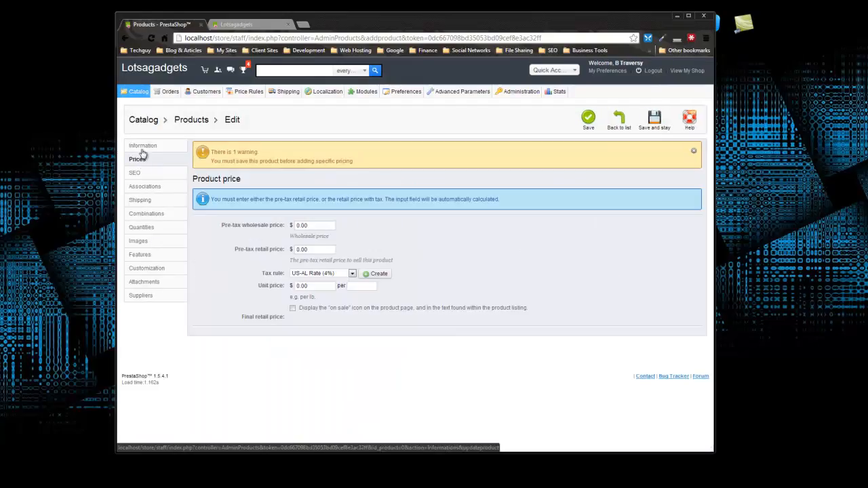
left_click(143, 147)
left_click(139, 160)
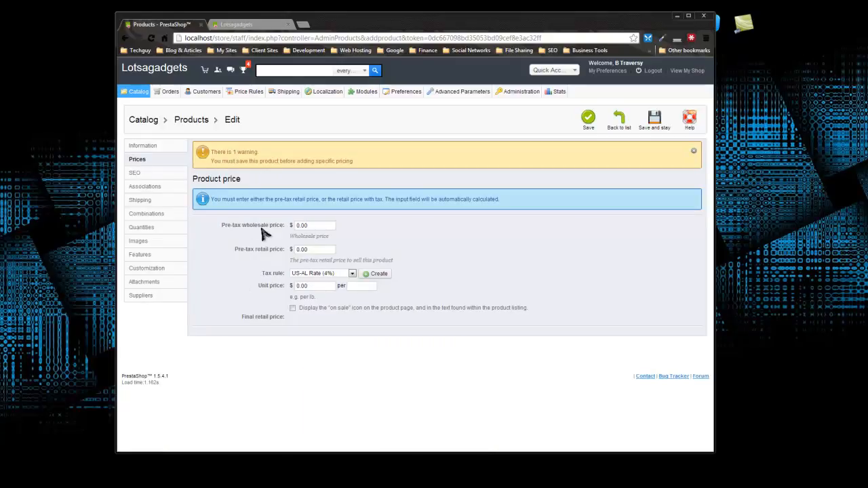
left_click(324, 250)
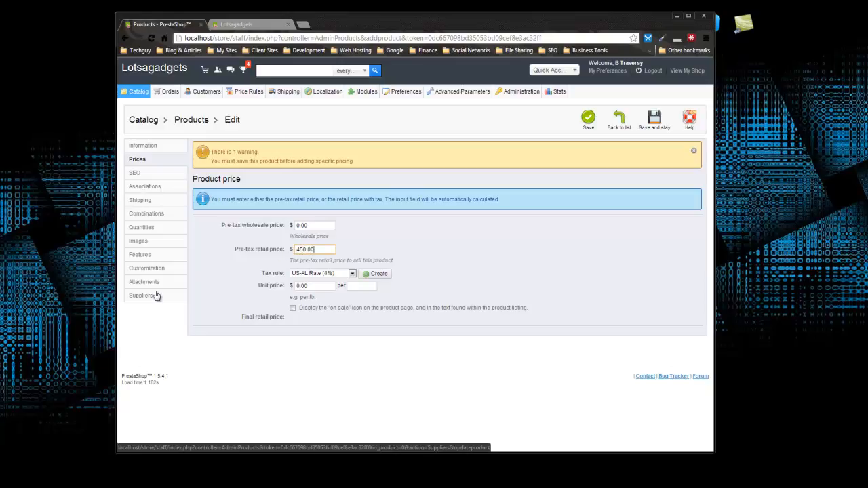
left_click(533, 249)
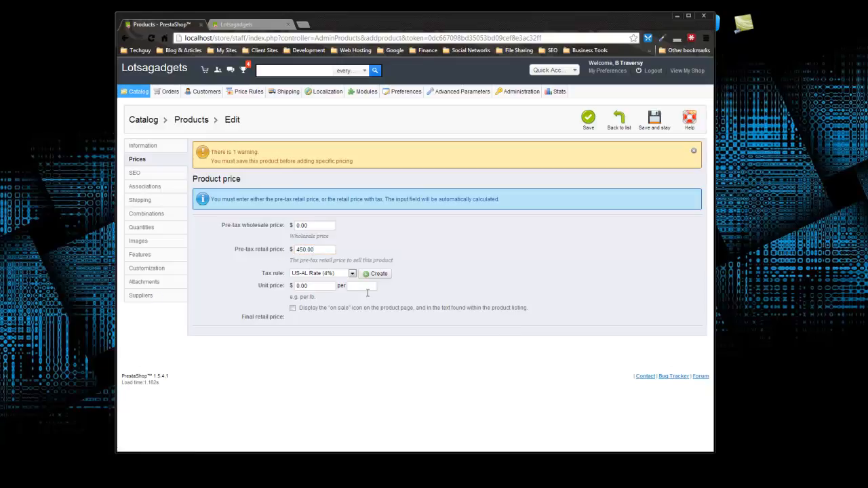
left_click(353, 274)
left_click_drag(352, 303, 357, 325)
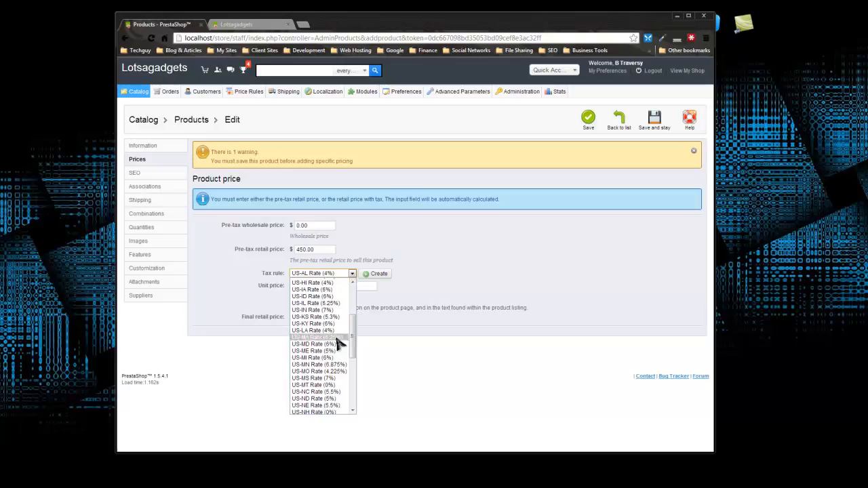
left_click(341, 338)
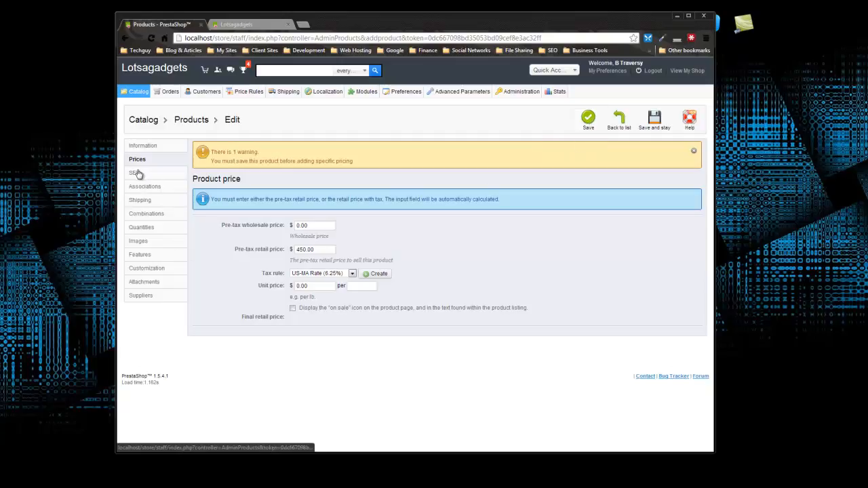
Set the product's SEO meta title to "Dell Dimension 4500"
left_click(136, 173)
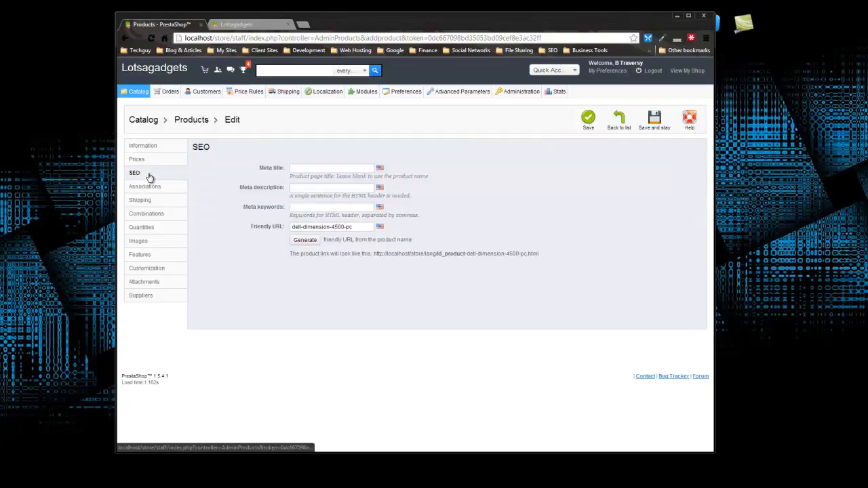
left_click(299, 170)
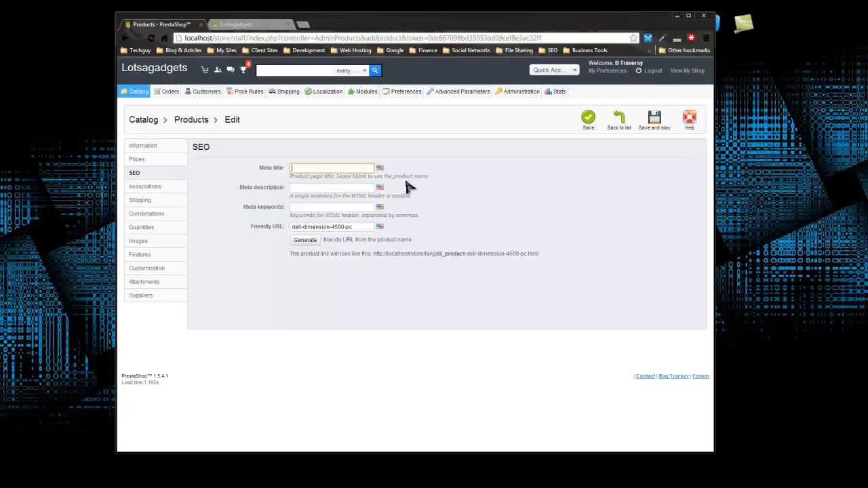
type("Dell")
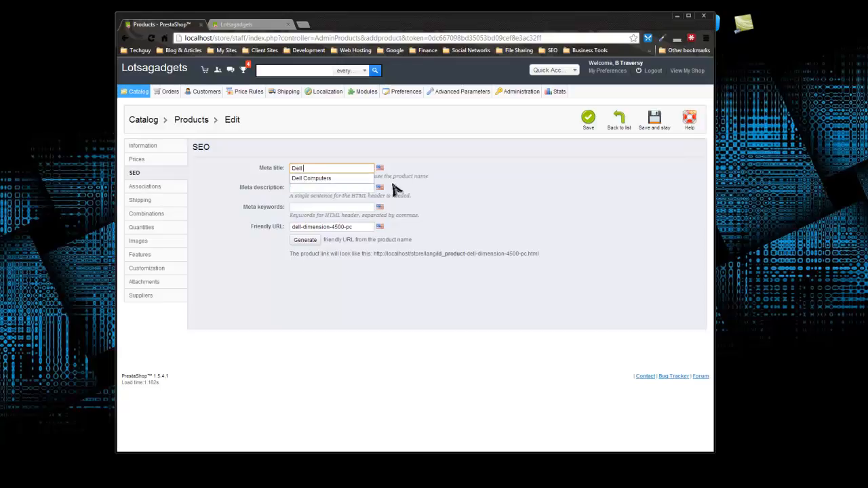
type(" Dimension 4500")
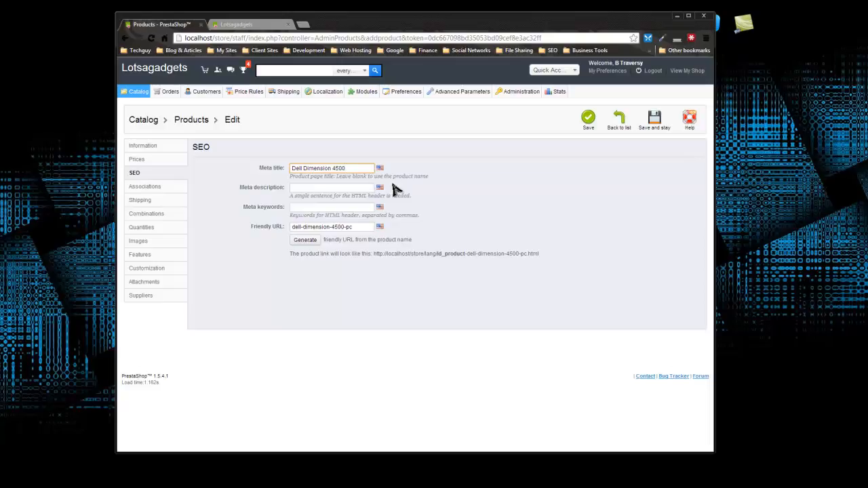
Enter "dell,dimension" as the product's meta keywords, keeping the existing friendly URL
left_click(316, 196)
left_click(307, 206)
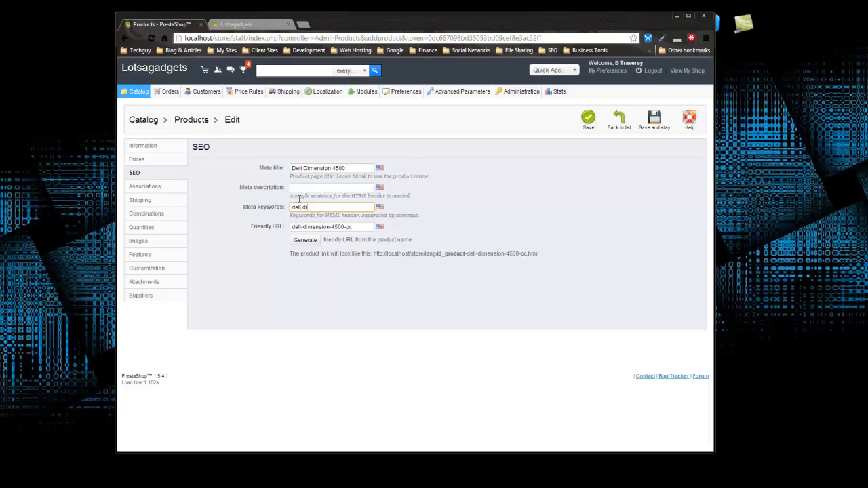
type("dell,dimensions")
key("BackSpace")
left_click(239, 272)
left_click_drag(352, 230, 291, 231)
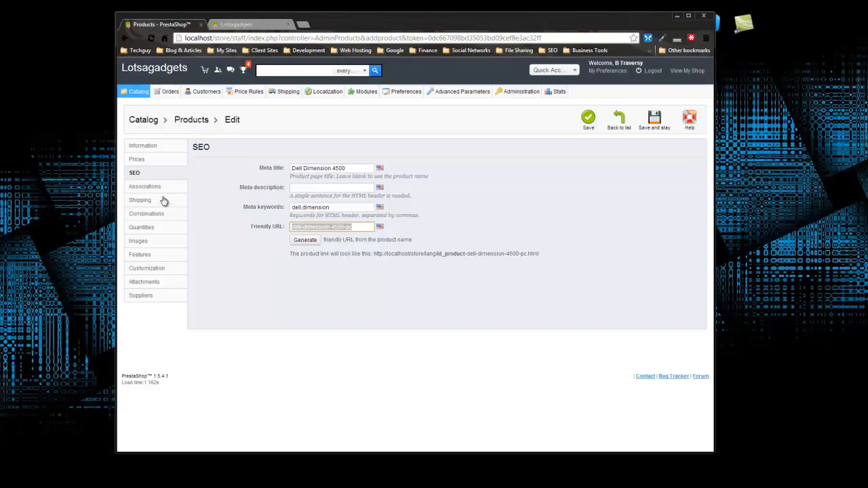
Associate the product with the Desktops category as its default category and with Dell as its manufacturer
left_click(150, 189)
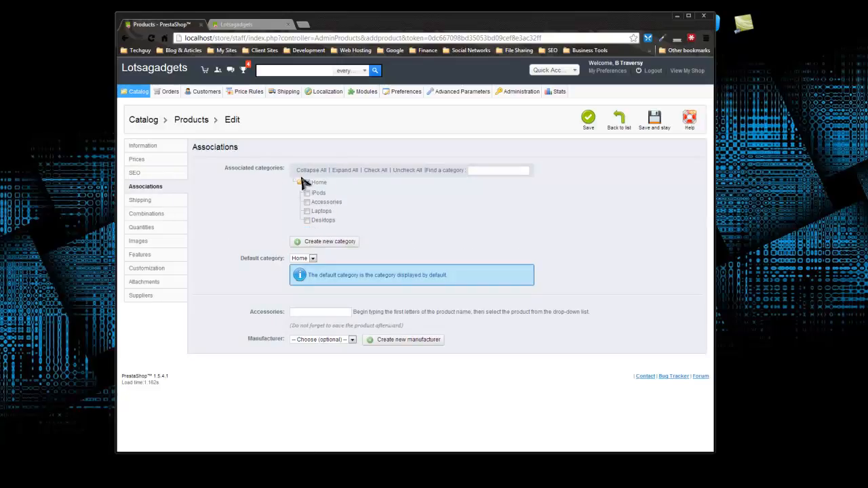
left_click(306, 220)
left_click(322, 261)
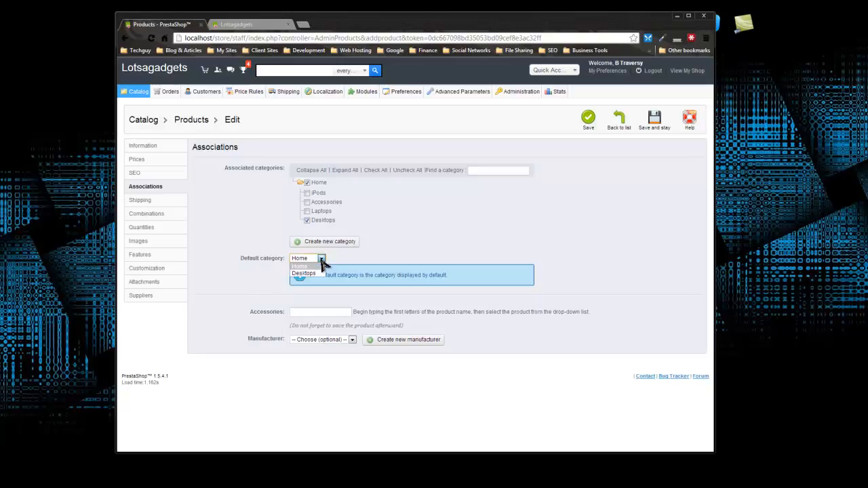
left_click(314, 271)
left_click(440, 225)
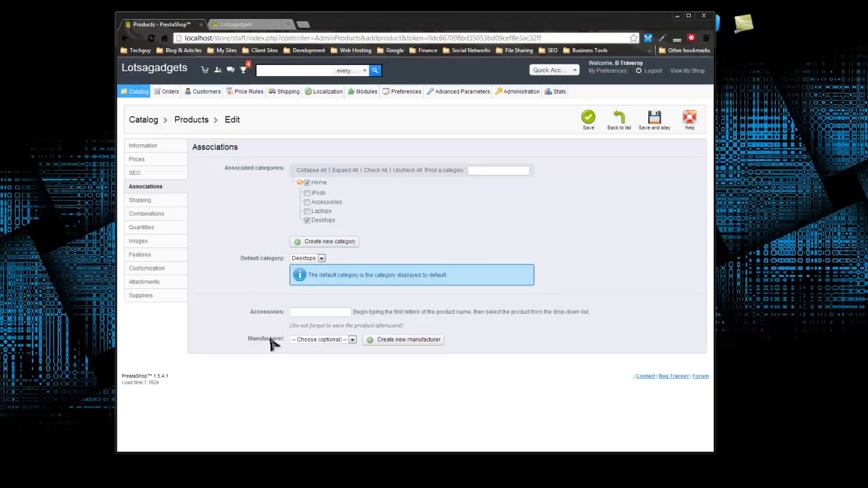
left_click(353, 339)
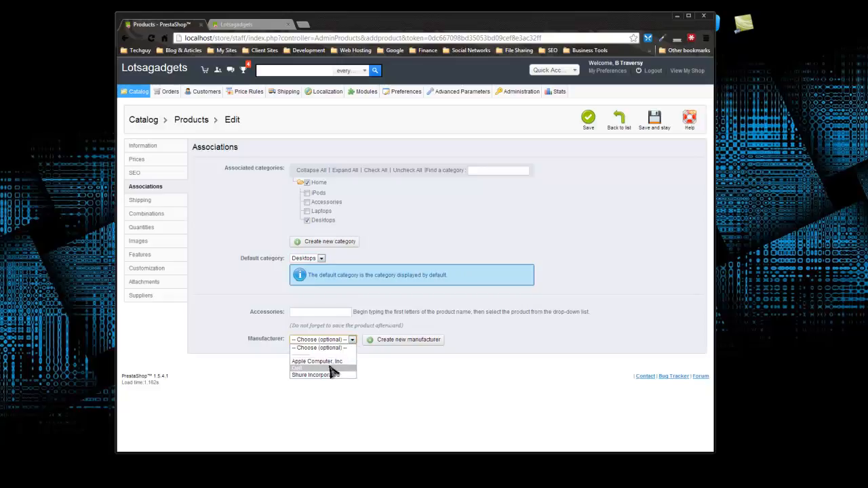
left_click(331, 367)
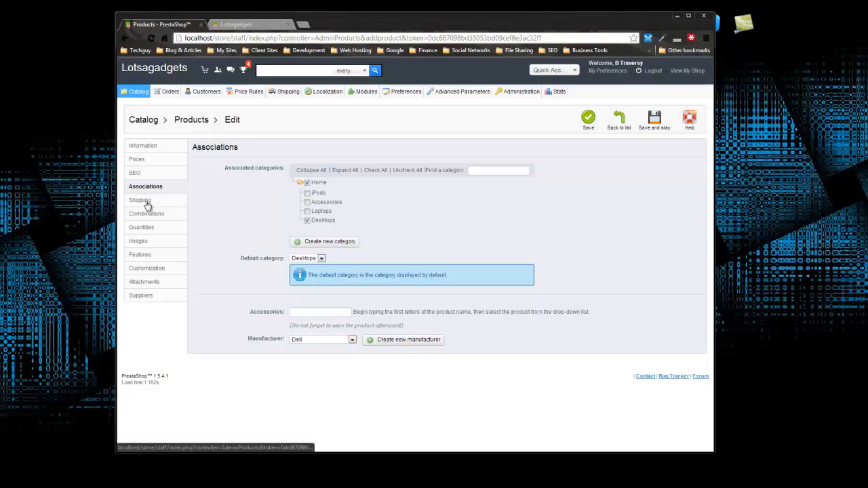
Set the product's package weight to 7 lb in its shipping settings
left_click(140, 201)
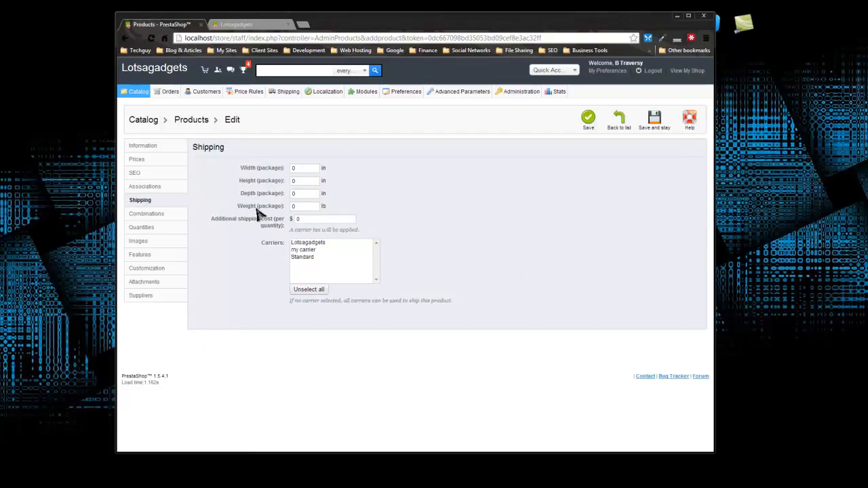
left_click(296, 208)
left_click_drag(297, 206, 285, 206)
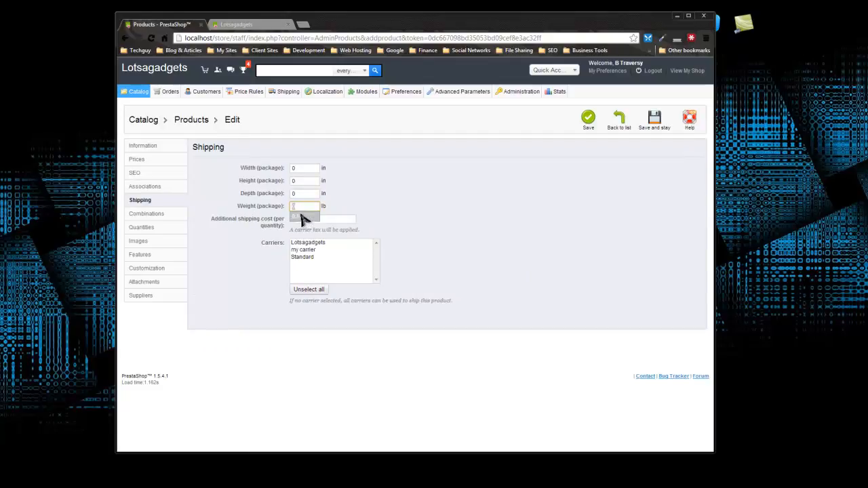
type("7")
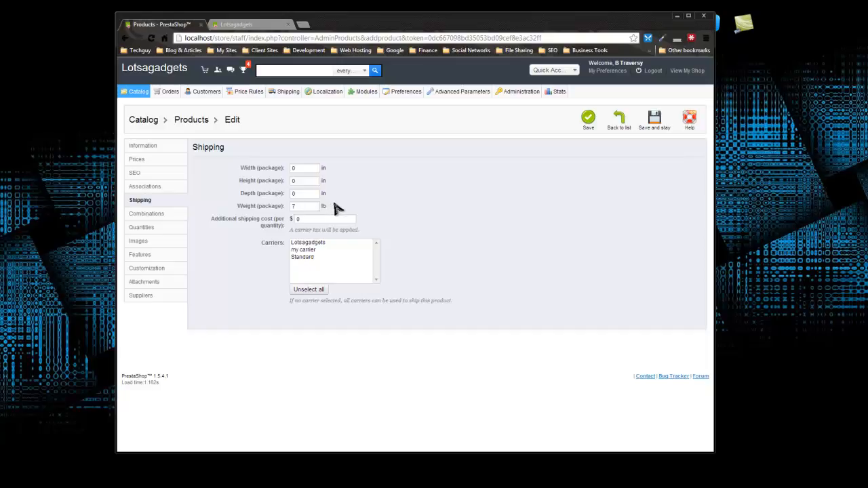
left_click(306, 221)
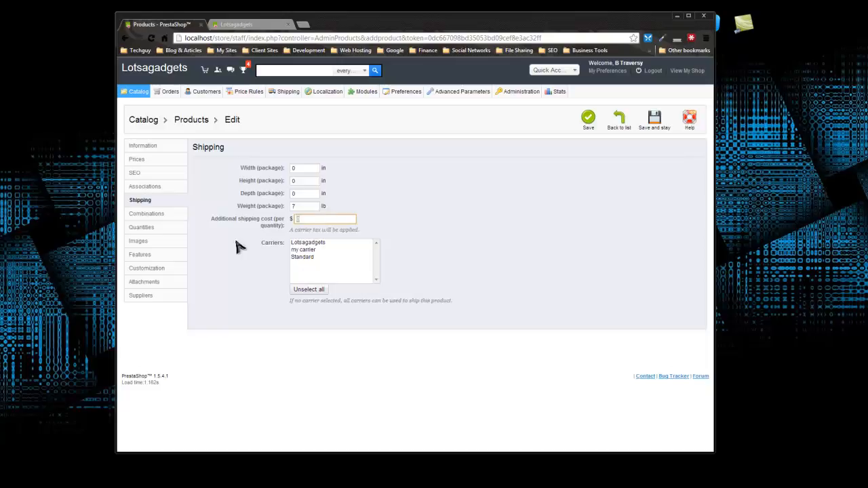
left_click(460, 227)
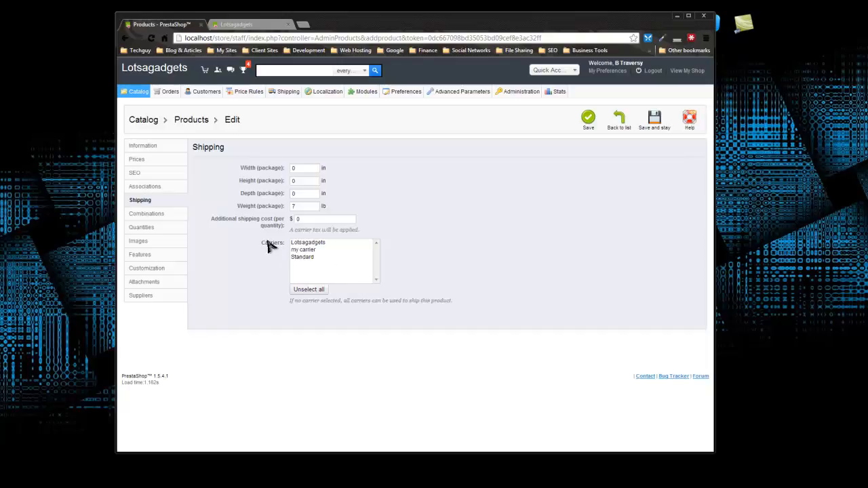
Check the product's combinations, quantities, images and features sections, and save the new product
left_click(154, 220)
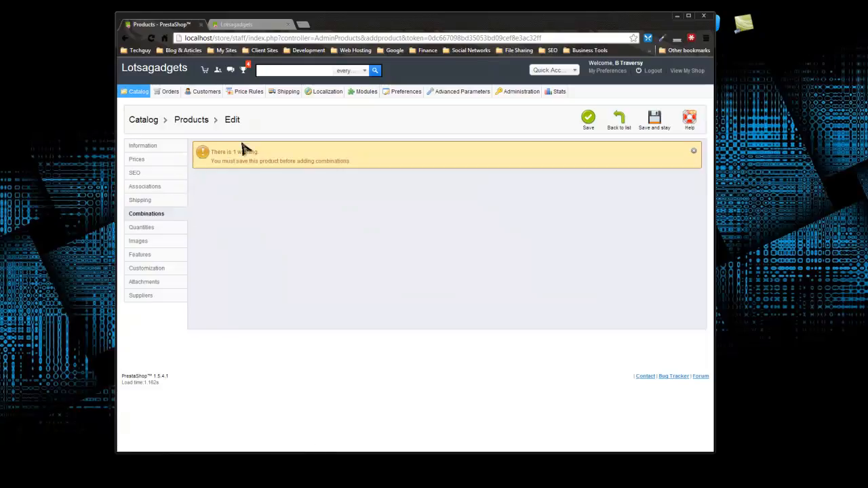
left_click(168, 227)
left_click(145, 242)
left_click(147, 255)
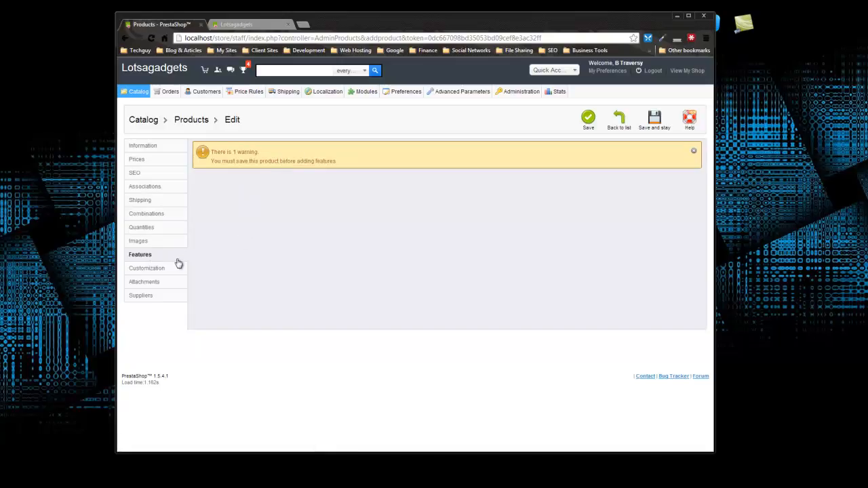
left_click(161, 216)
left_click(588, 119)
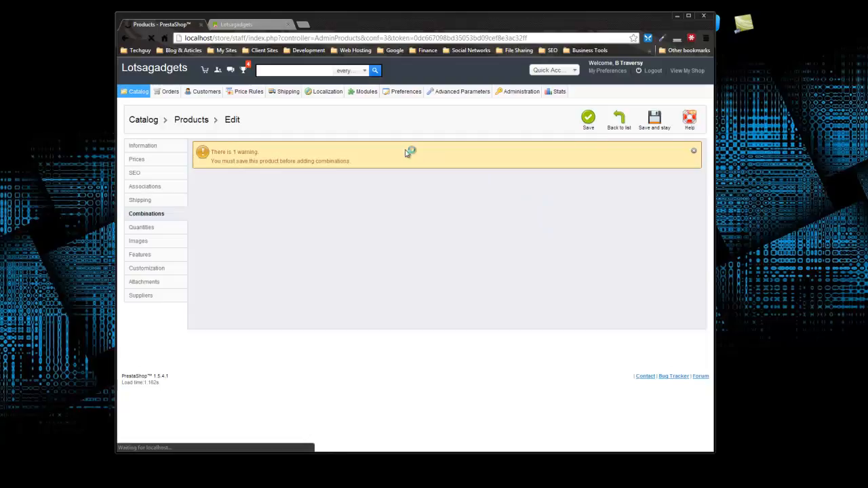
Reopen the Dell Dimension 4500 PC product for editing and set its available quantity to 35
scroll(407, 156, "down", 1)
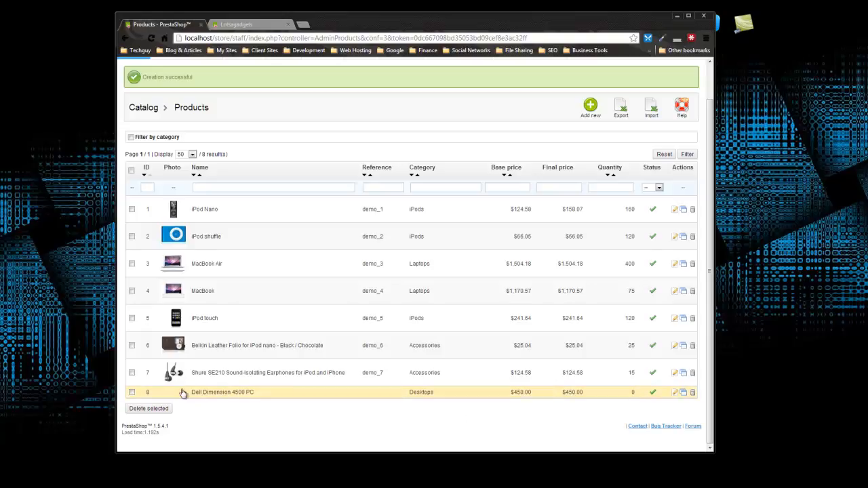
left_click(674, 392)
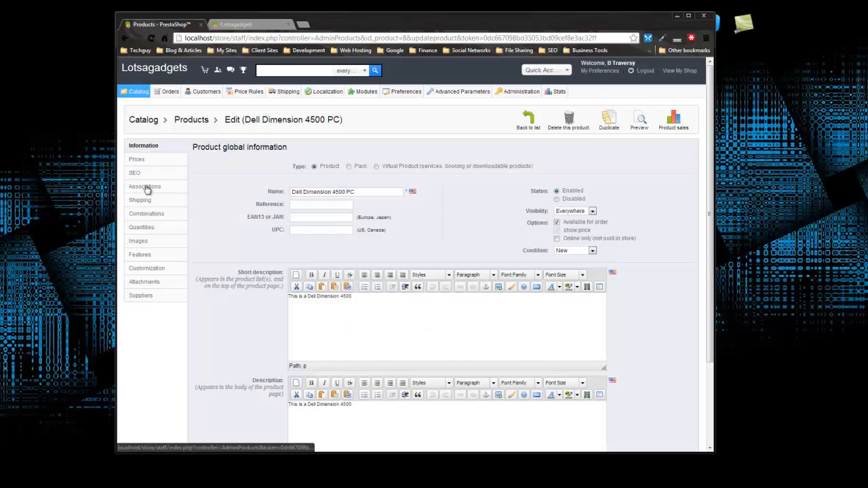
left_click(148, 214)
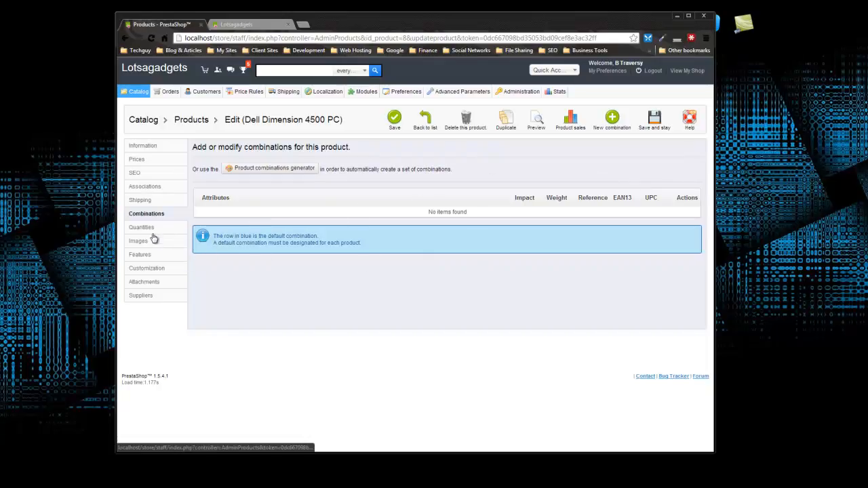
left_click(144, 229)
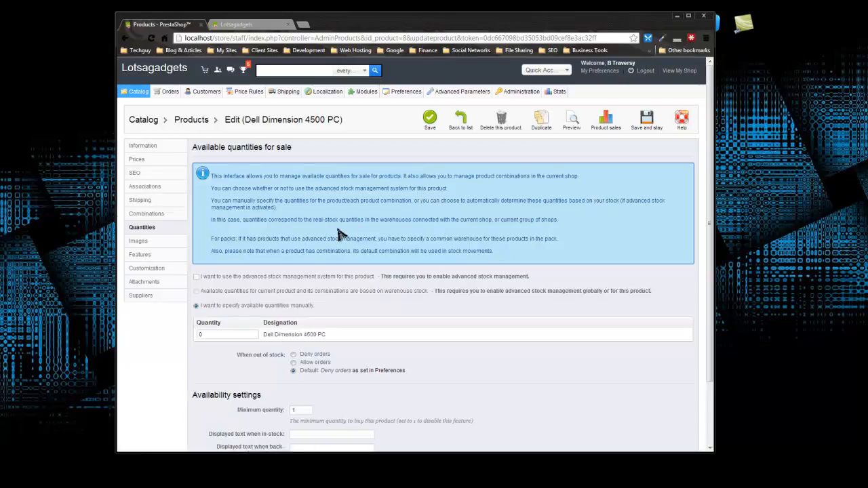
scroll(342, 234, "down", 3)
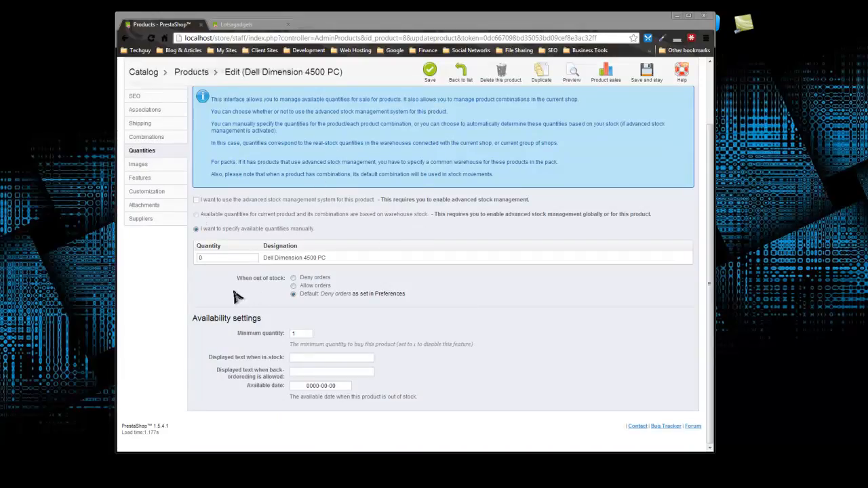
left_click(207, 257)
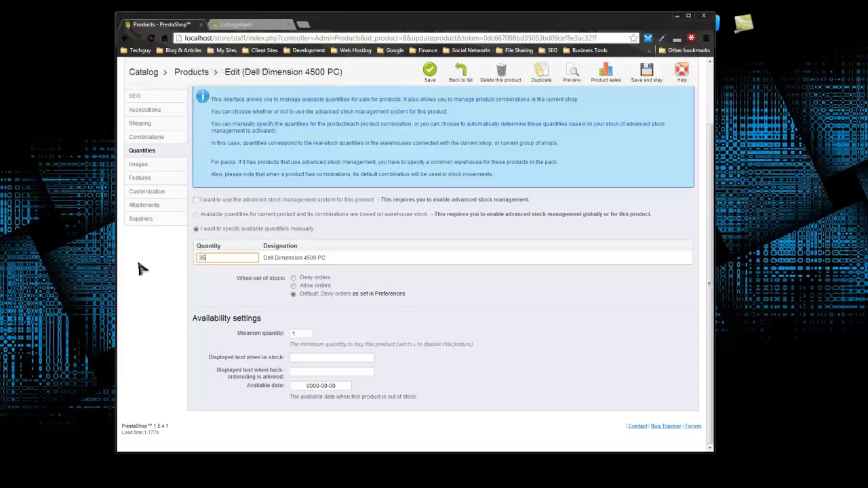
left_click(445, 298)
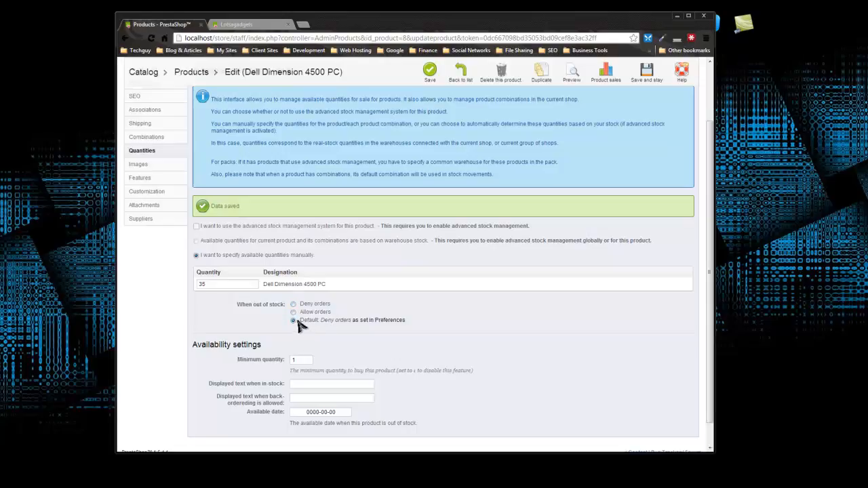
Set the displayed in-stock text to "It's Available!" and the back-order text to "Back Order Now!" in the availability settings
double_click(332, 319)
scroll(422, 313, "down", 1)
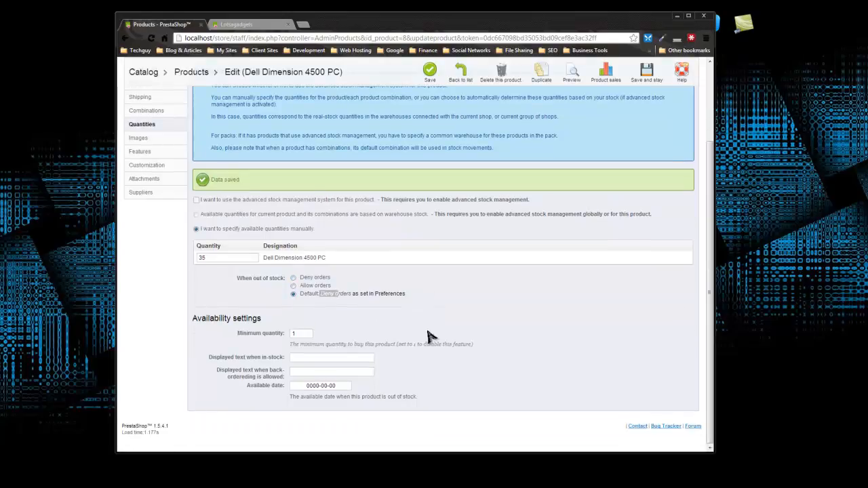
left_click(304, 335)
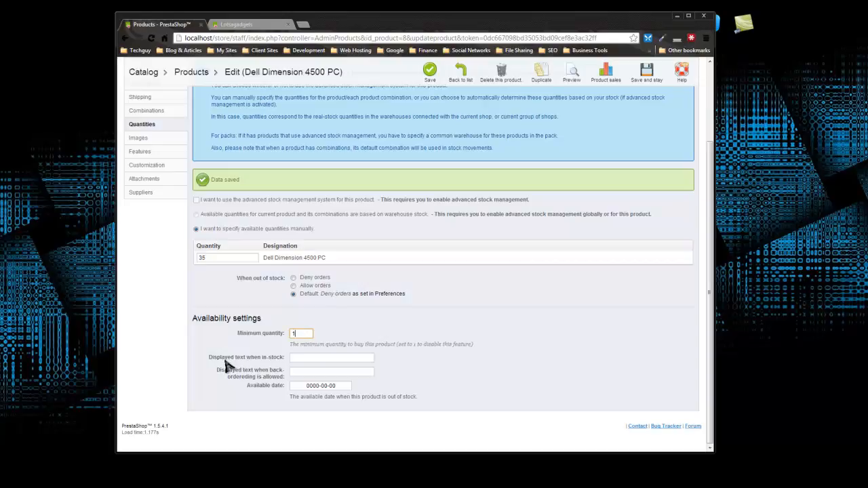
left_click(300, 356)
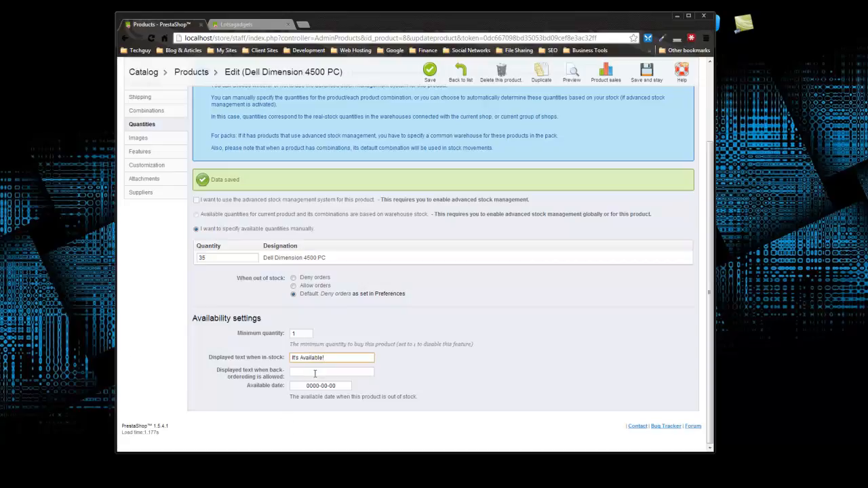
left_click(314, 373)
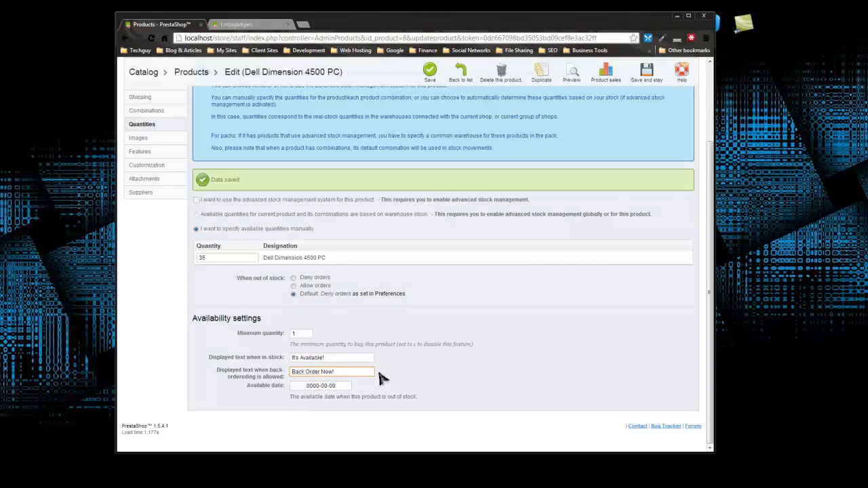
left_click(465, 393)
left_click(322, 386)
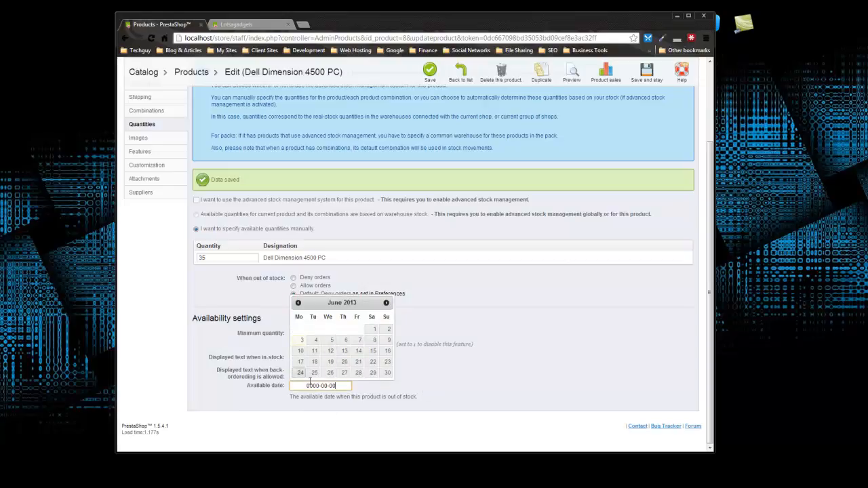
left_click(550, 354)
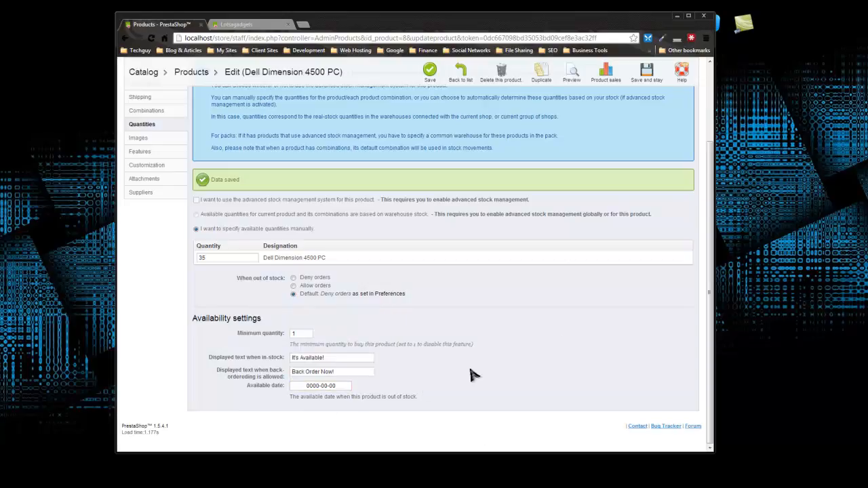
Upload the picture dell-dimension-4600_v4.jpg from the Downloads folder as an image of the Dell Dimension 4500 PC product
scroll(468, 372, "up", 3)
scroll(263, 278, "down", 1)
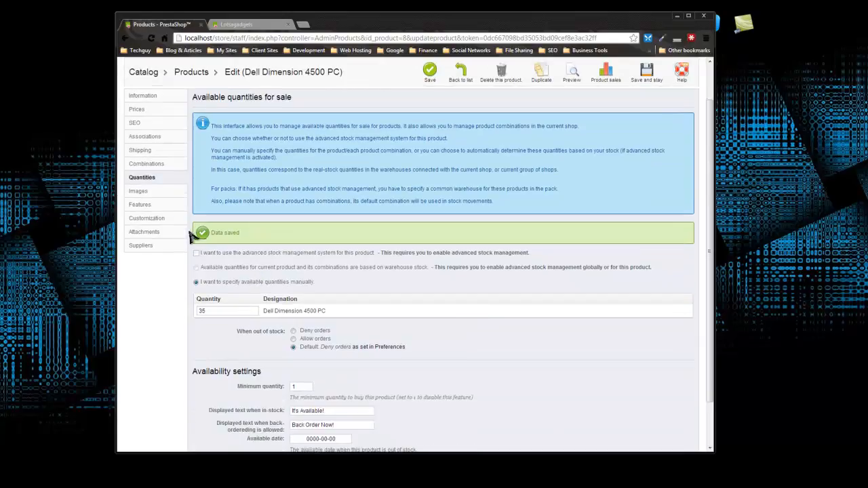
left_click(139, 191)
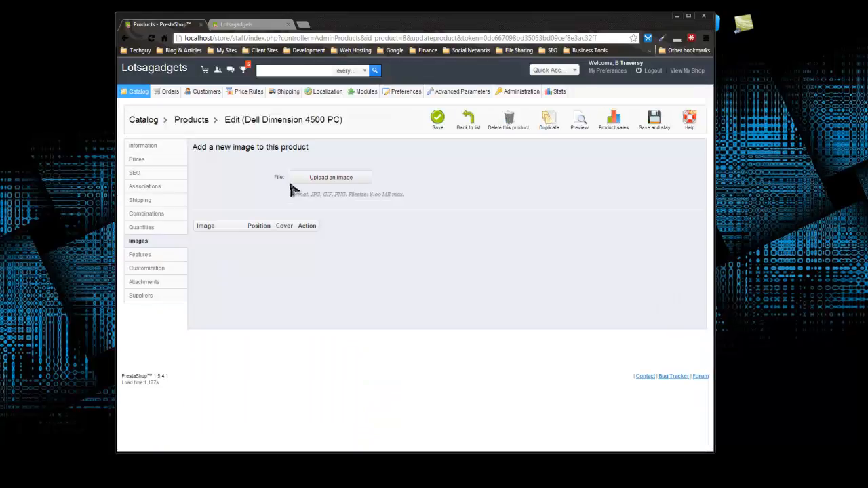
left_click(316, 180)
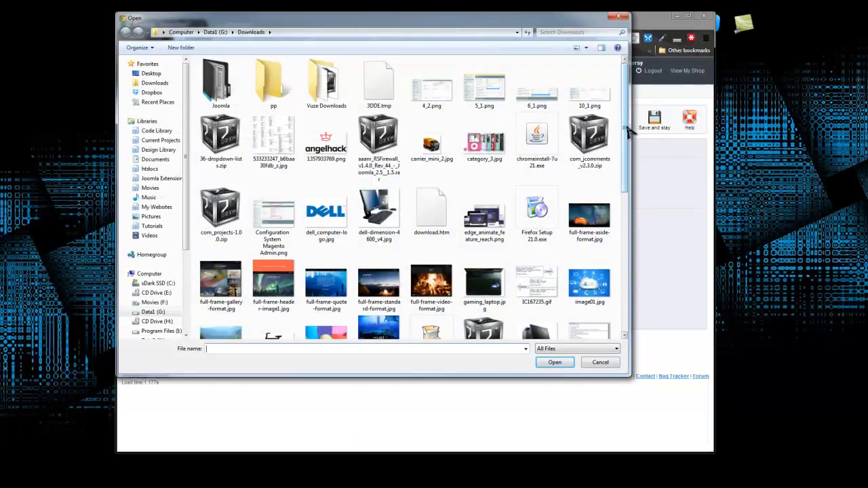
scroll(630, 133, "down", 1)
double_click(380, 163)
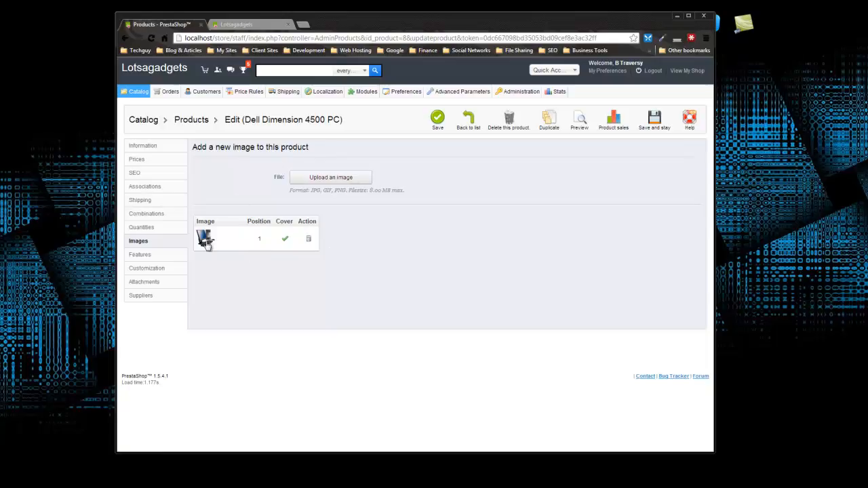
Search Google Images for "dell dimension" in a new browser tab and look through the results for a desktop PC picture
left_click(302, 25)
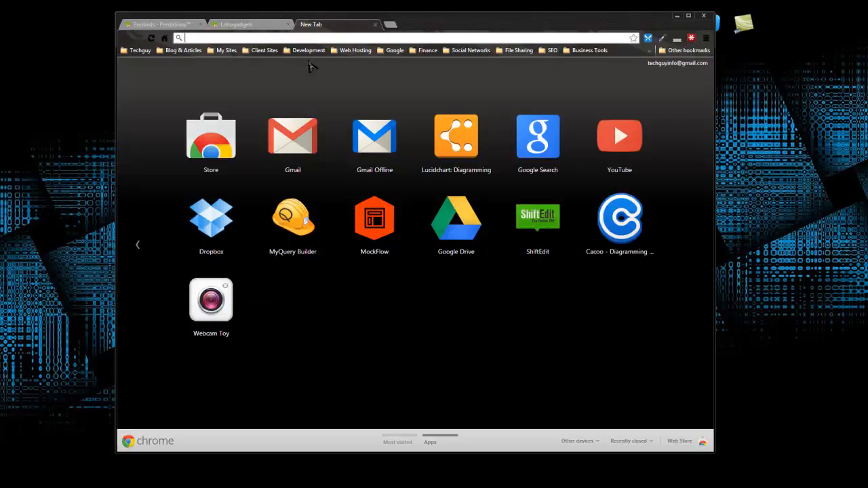
type("dell")
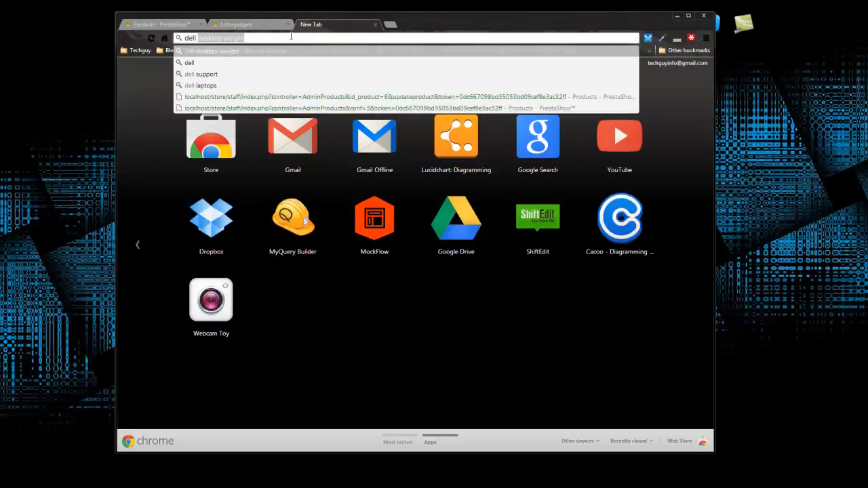
type(" dimension")
key("Return")
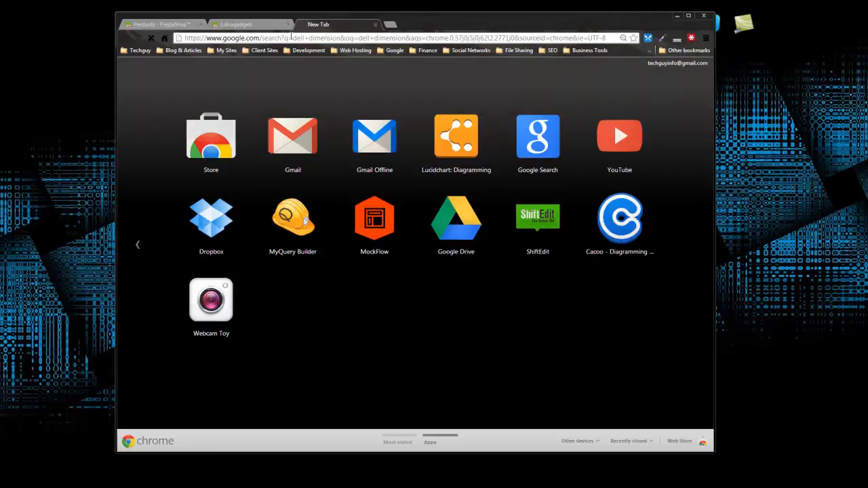
left_click(198, 65)
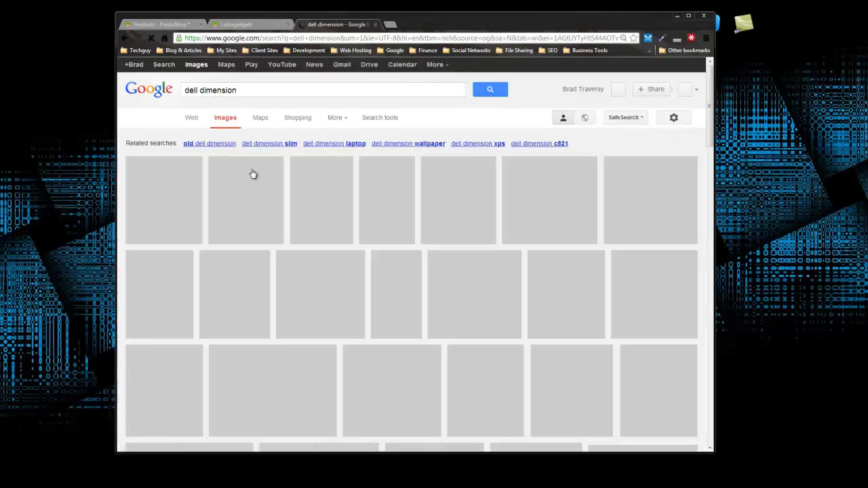
scroll(203, 217, "down", 10)
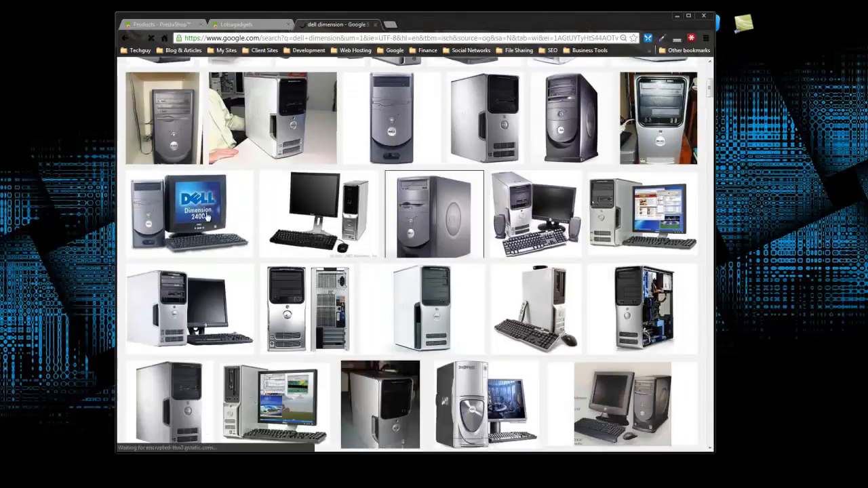
scroll(213, 214, "down", 3)
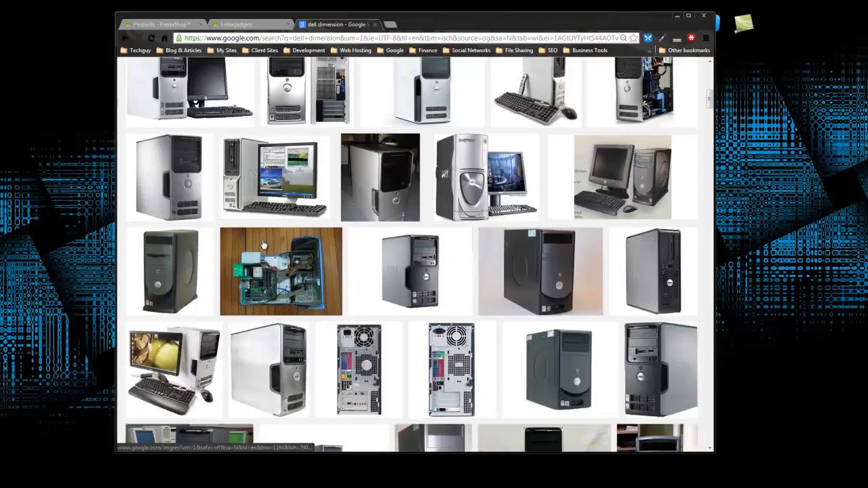
scroll(264, 246, "down", 3)
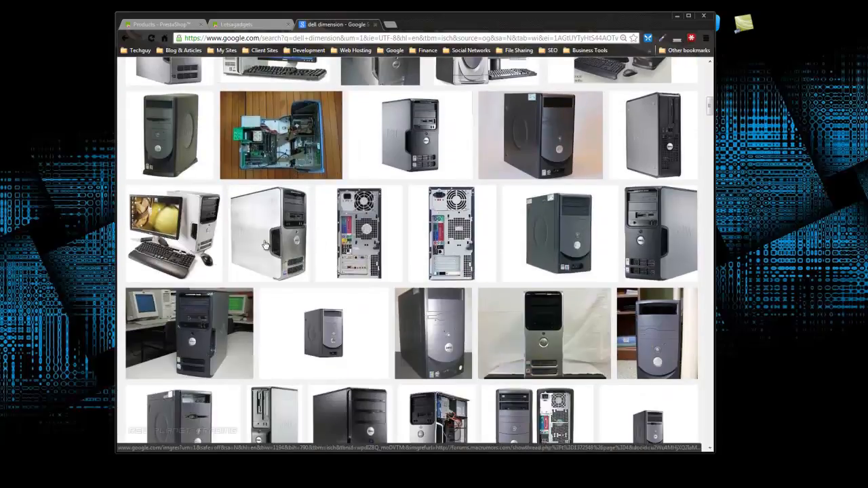
scroll(266, 244, "down", 1)
scroll(270, 242, "up", 2)
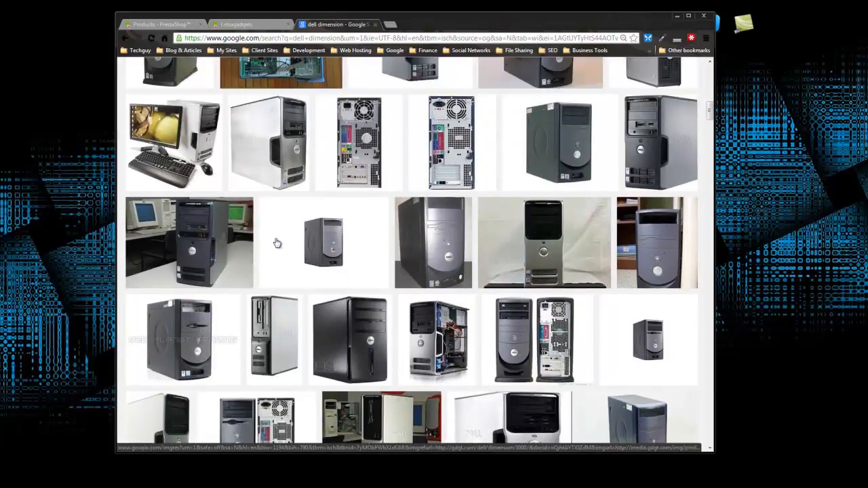
Enlarge the Dell Dimension E521 picture from pcmag.com and save it to the Downloads folder as images (3).jpg
right_click(182, 219)
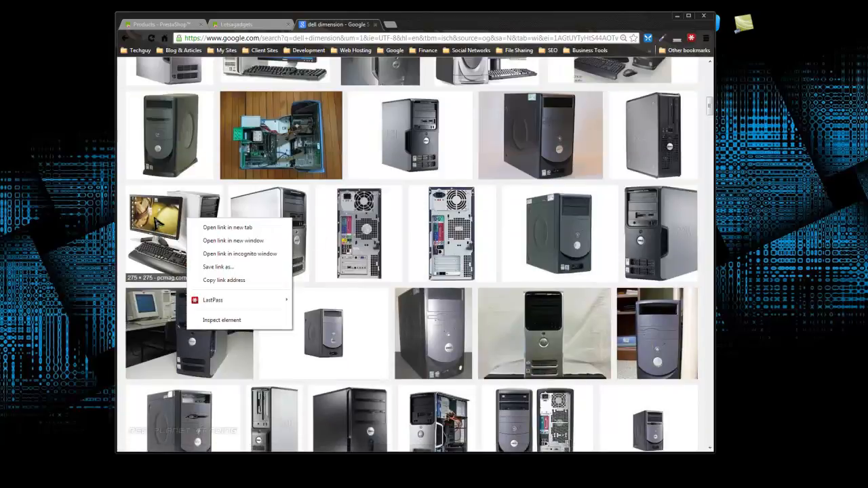
left_click(159, 236)
right_click(302, 272)
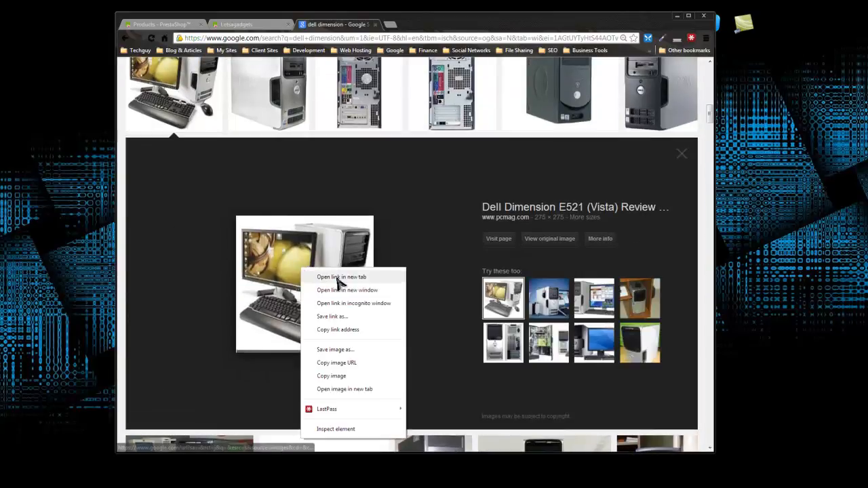
left_click(373, 348)
left_click(565, 363)
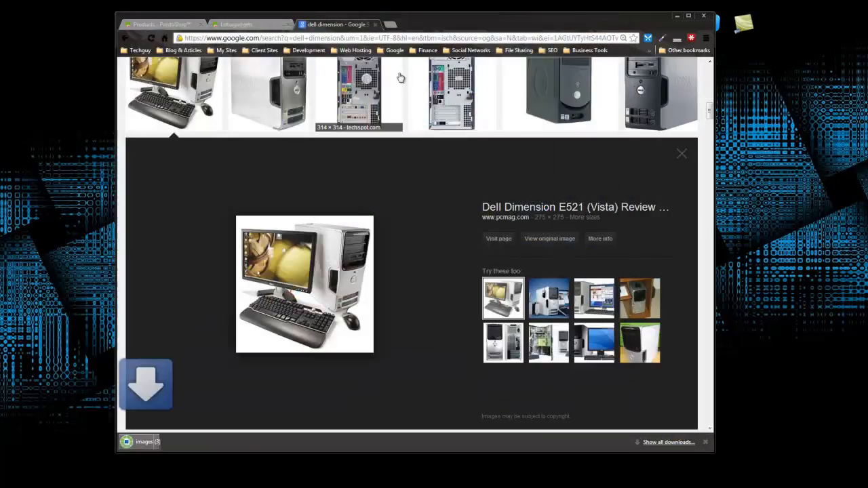
left_click(249, 27)
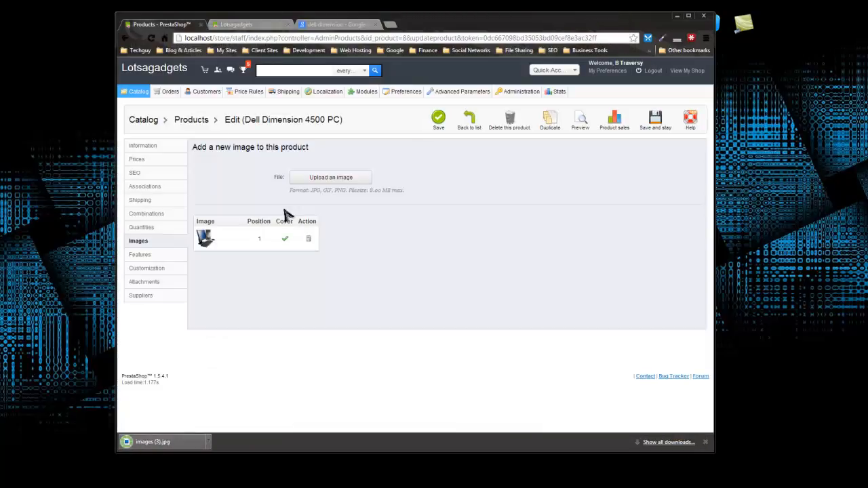
left_click(316, 177)
left_click_drag(628, 144, 615, 180)
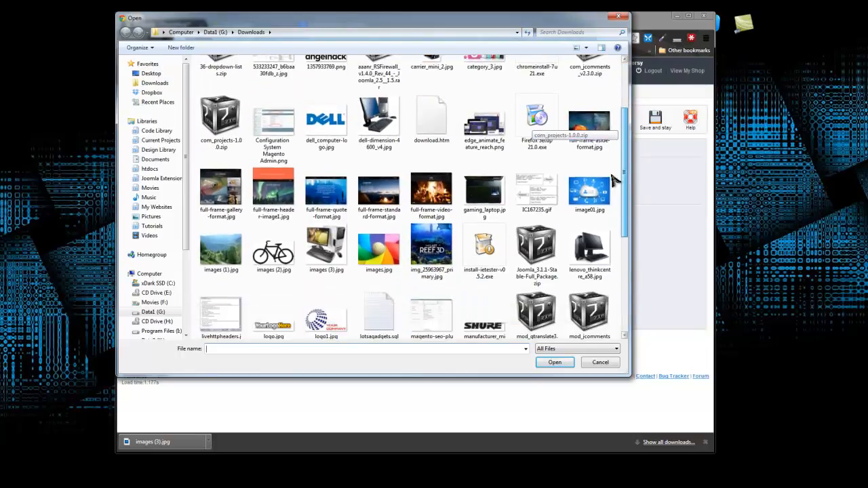
left_click_drag(626, 175, 650, 292)
left_click(618, 16)
left_click(234, 24)
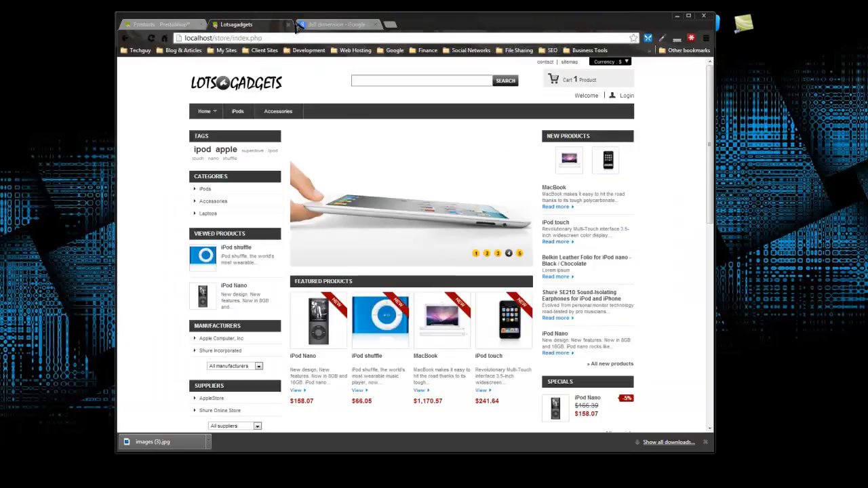
Return to the image search and save the full Dell Dimension E521 picture to the Downloads folder under its suggested name
left_click(336, 24)
right_click(324, 252)
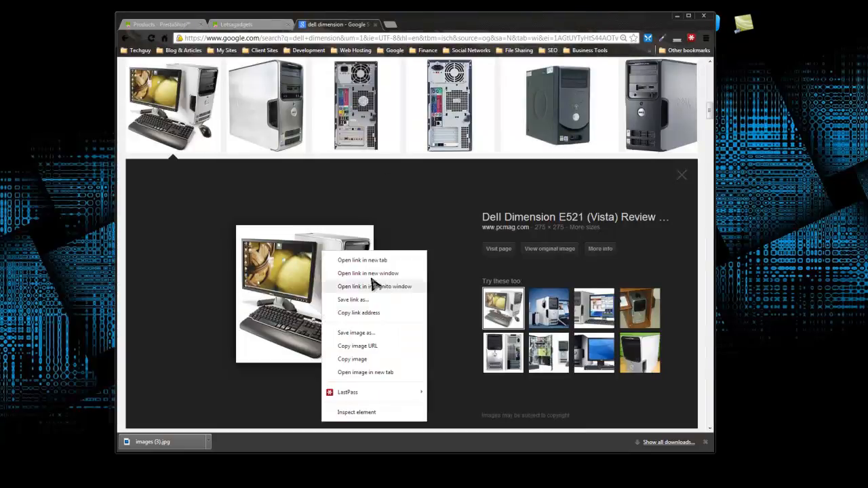
left_click(373, 333)
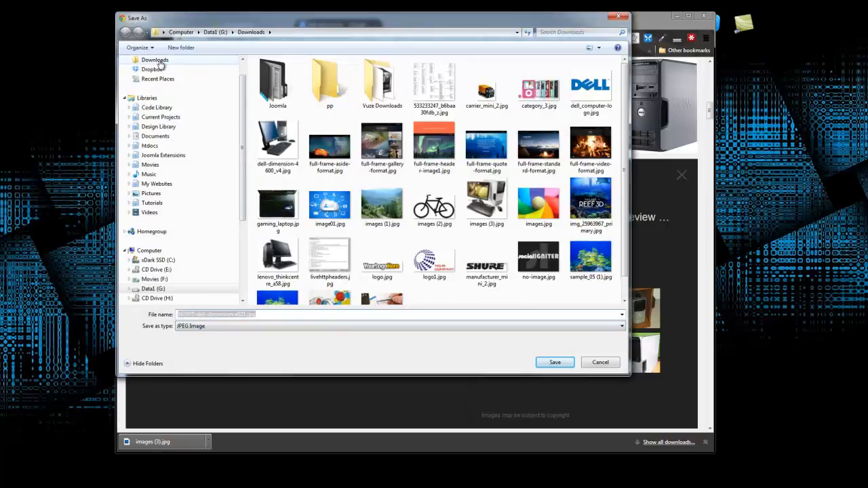
left_click(162, 62)
left_click(559, 364)
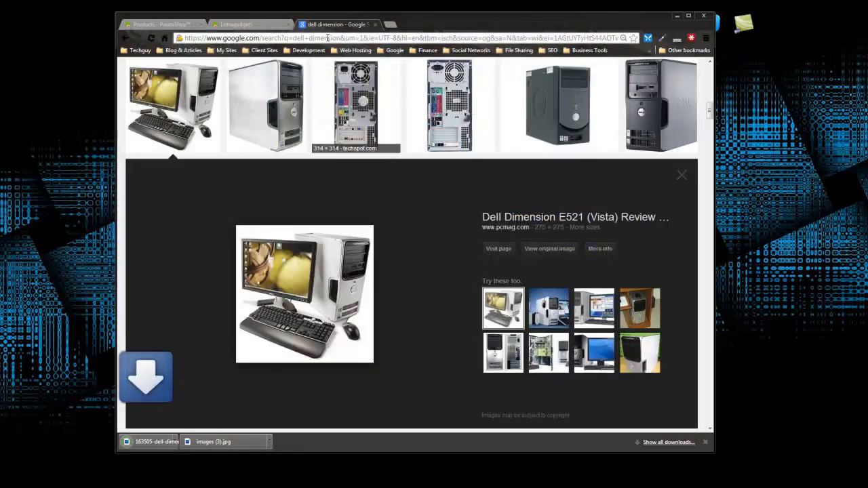
Switch back to the PrestaShop product page and upload 163505-dell-dimension-e521.jpg as the product's second image
left_click(167, 25)
left_click(331, 178)
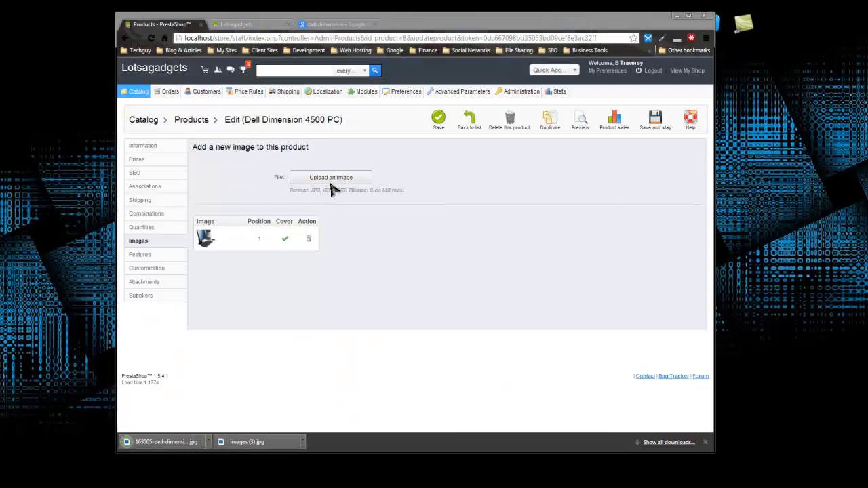
double_click(275, 142)
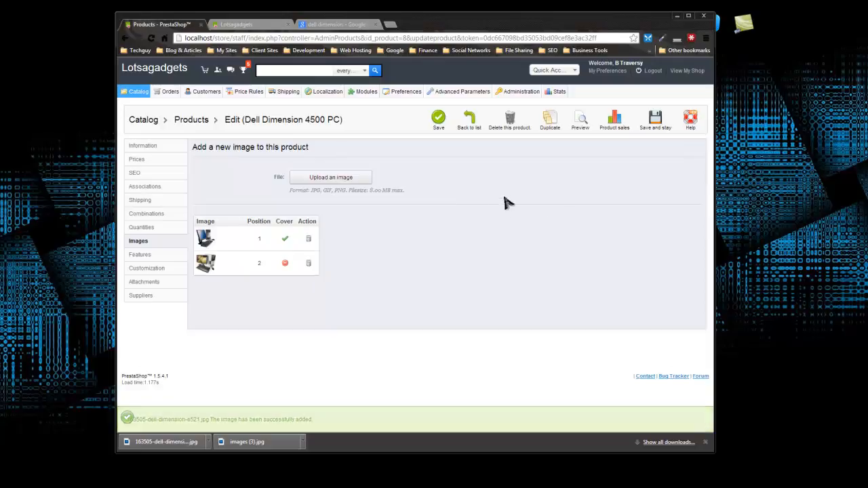
Check the product's features, customization, attachments and suppliers sections, and save the product
left_click(140, 258)
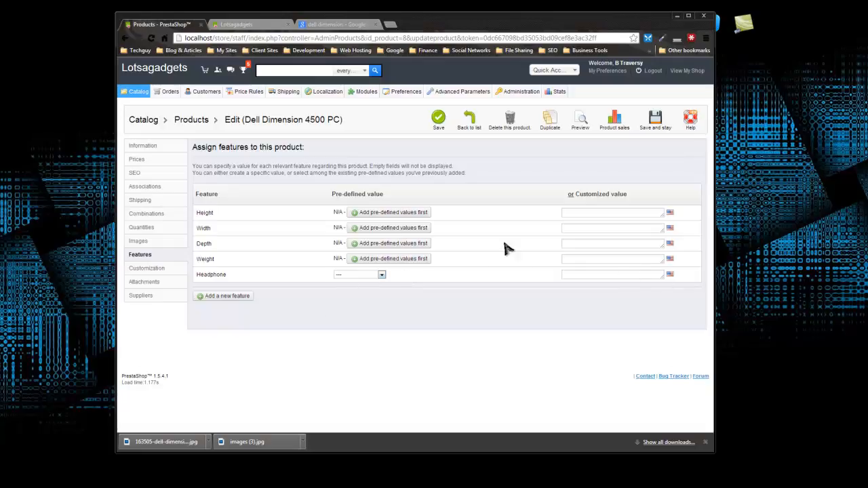
left_click(382, 275)
left_click(427, 281)
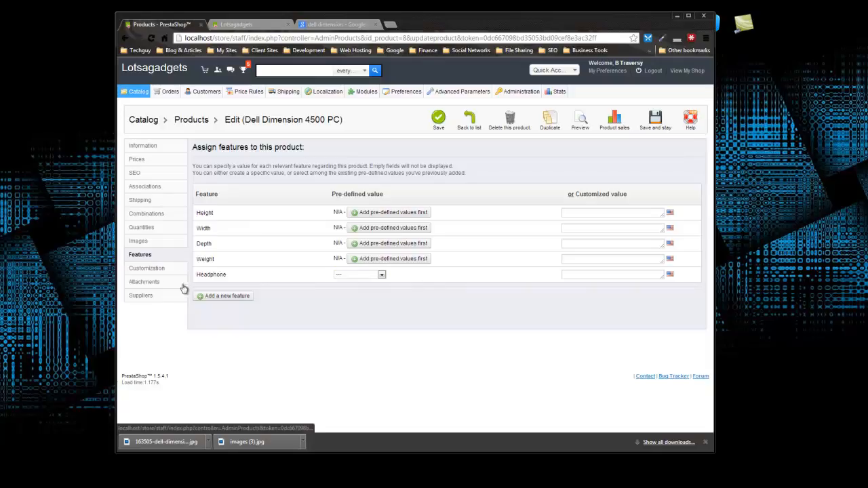
left_click(150, 270)
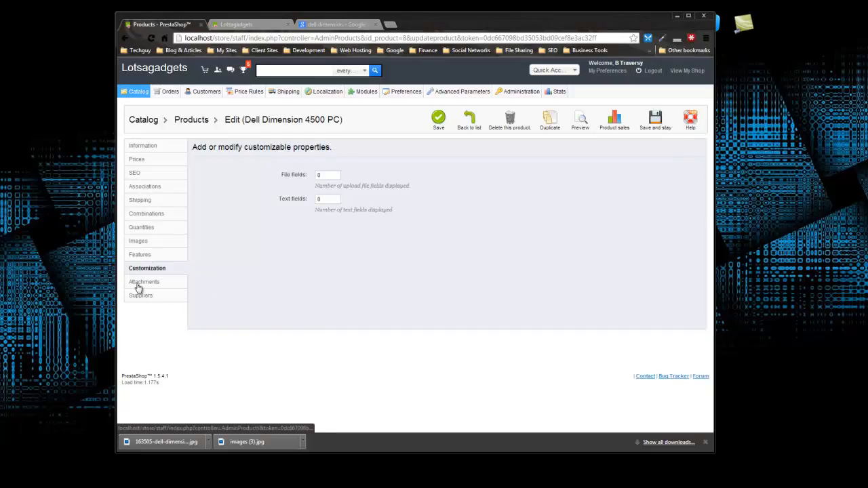
left_click(139, 286)
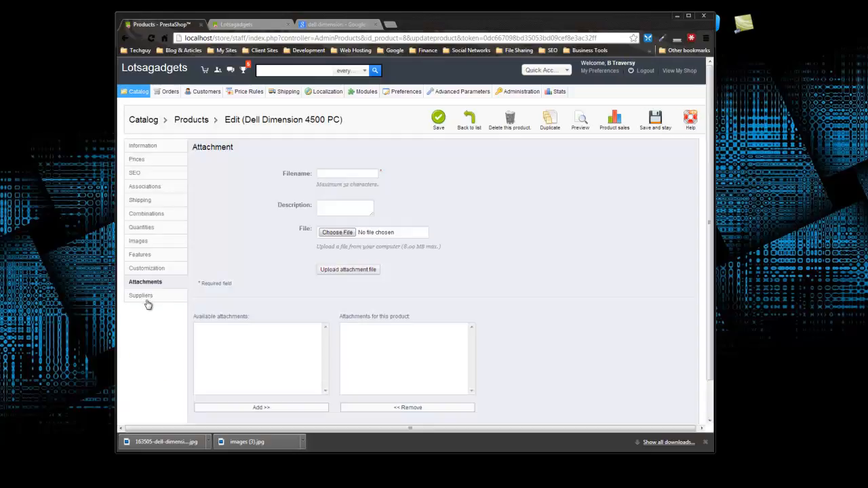
left_click(142, 298)
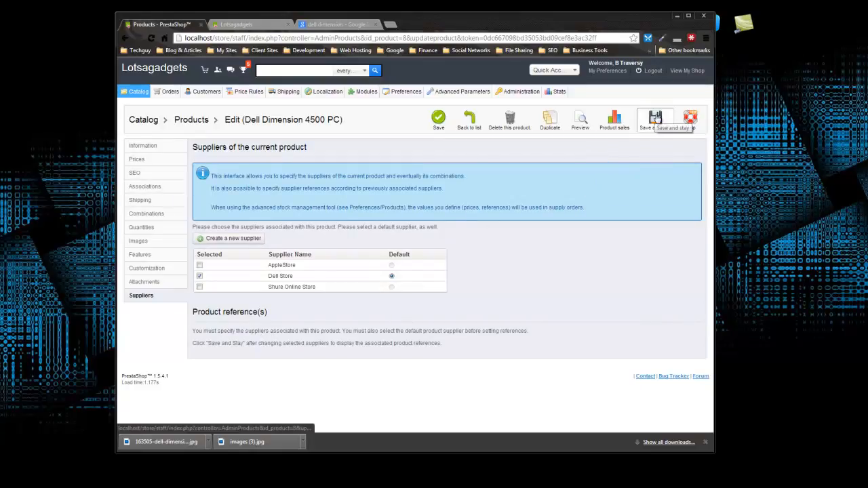
left_click(653, 122)
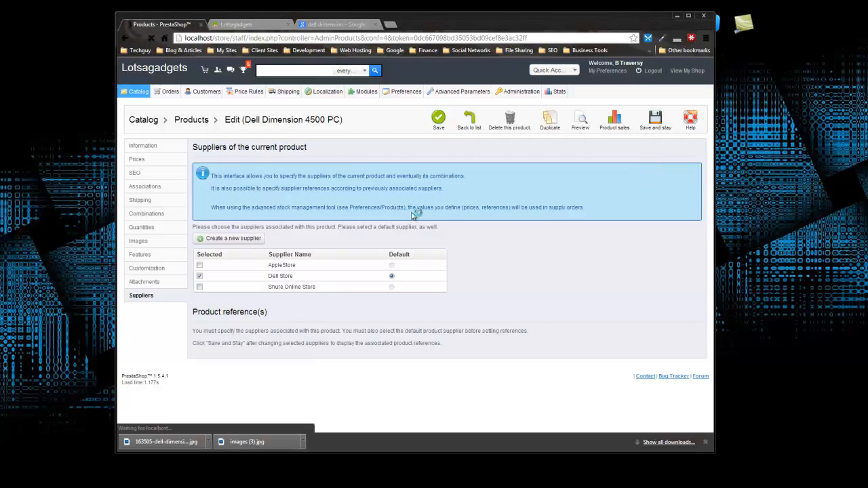
Reopen the Dell Dimension 4500 PC from the product list and set its reference to desk_01
scroll(475, 234, "down", 2)
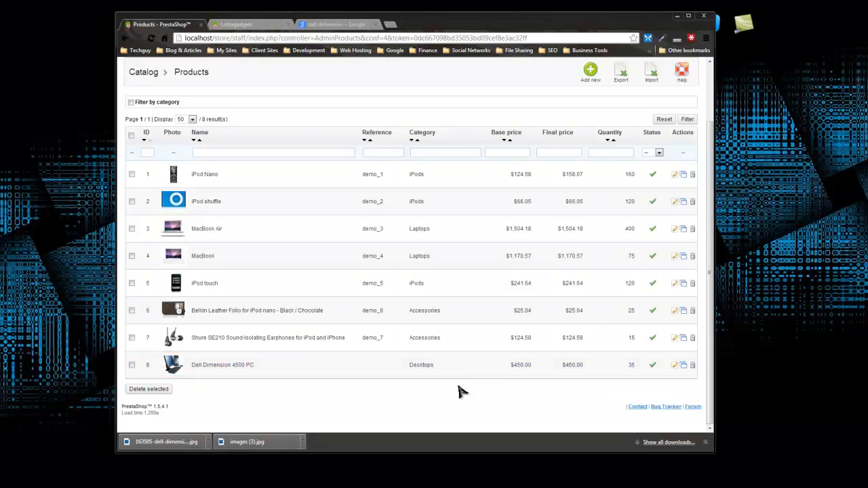
left_click(213, 370)
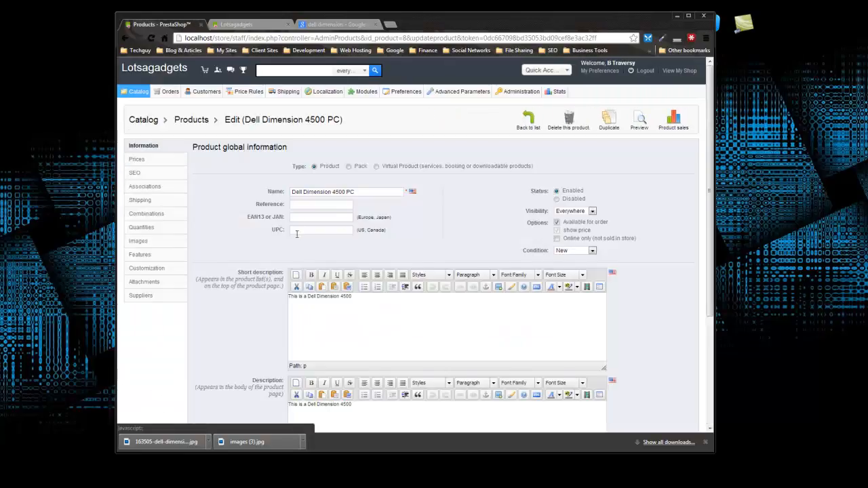
left_click(294, 203)
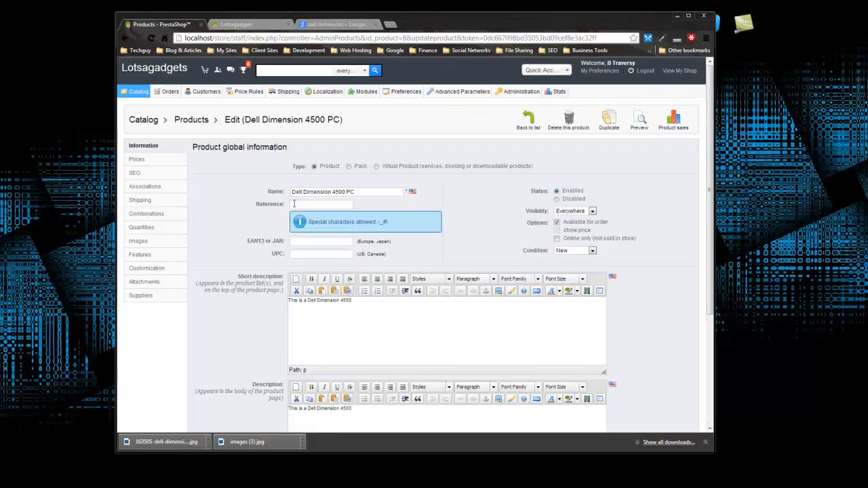
left_click(301, 204)
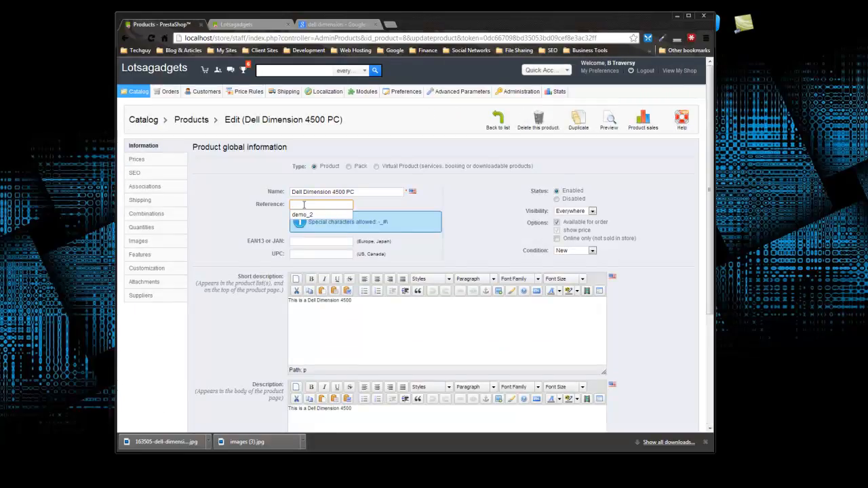
type("des")
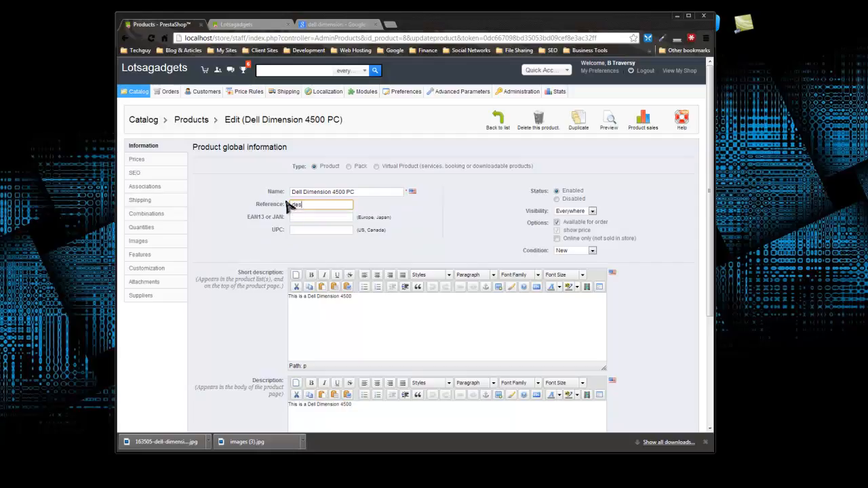
type("k_01")
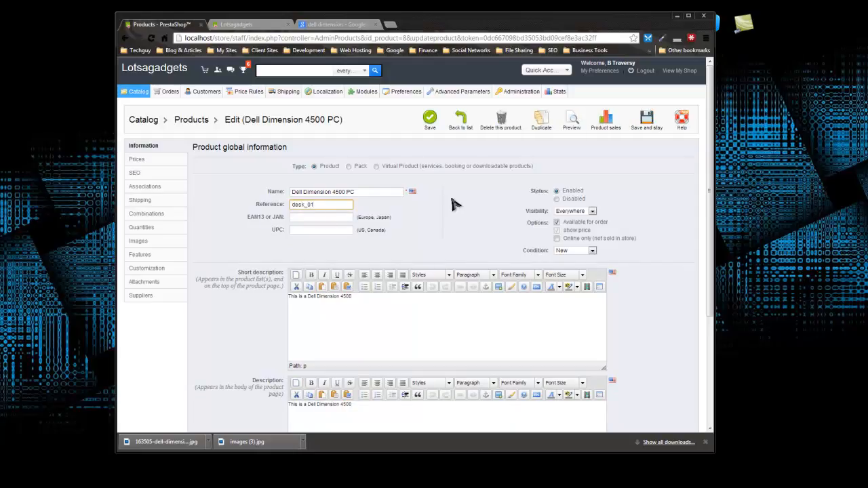
Save the Dell Dimension 4500 PC product and reload the Lotsagadgets storefront home page
left_click(430, 120)
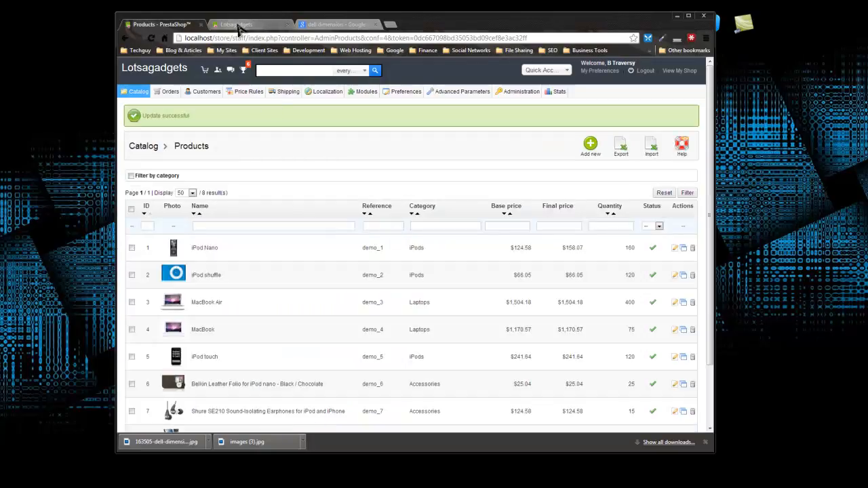
left_click(237, 25)
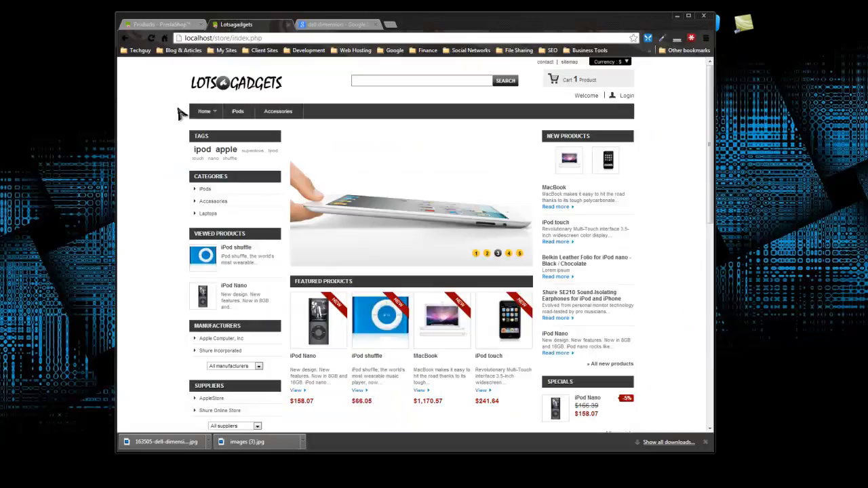
left_click(152, 38)
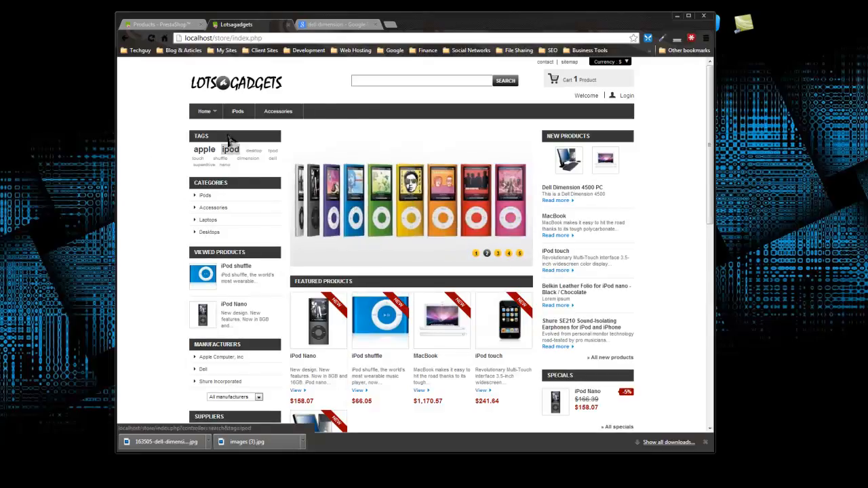
Check the storefront home page's Home submenu, categories, manufacturers, suppliers and featured products for the new Dell entries
mouse_move(204, 111)
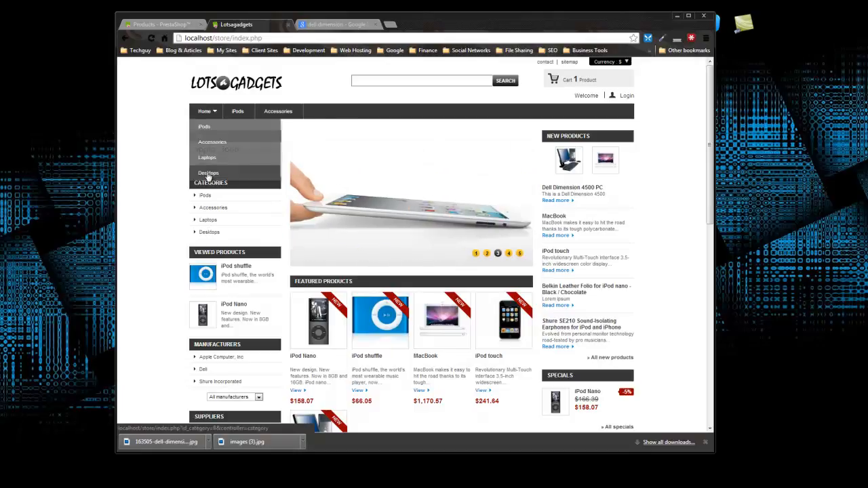
scroll(395, 241, "down", 2)
scroll(400, 247, "up", 2)
scroll(400, 248, "down", 2)
scroll(565, 298, "down", 1)
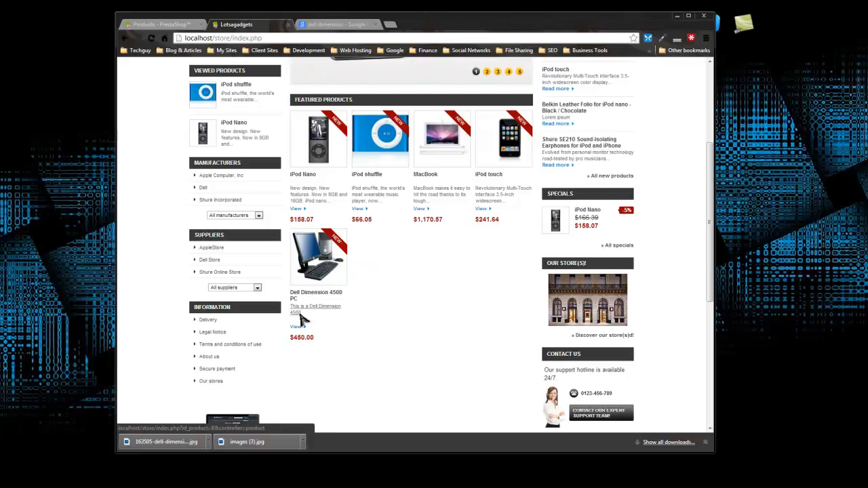
scroll(536, 280, "up", 3)
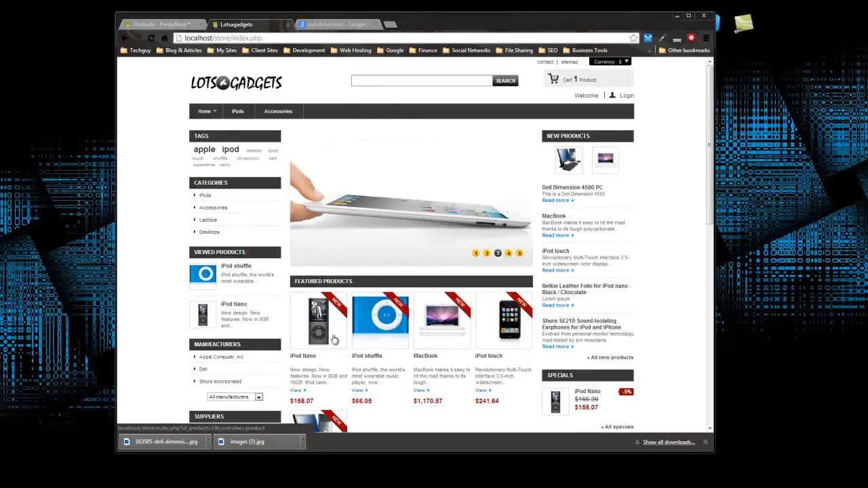
scroll(387, 369, "down", 5)
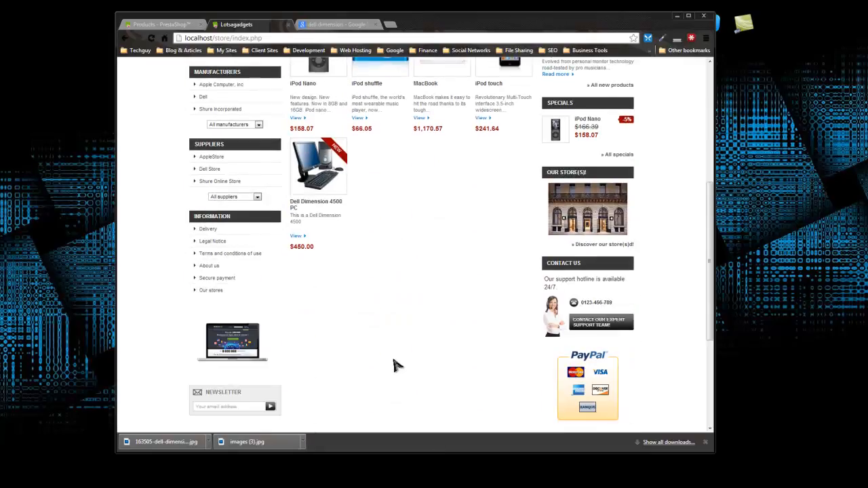
scroll(401, 363, "up", 3)
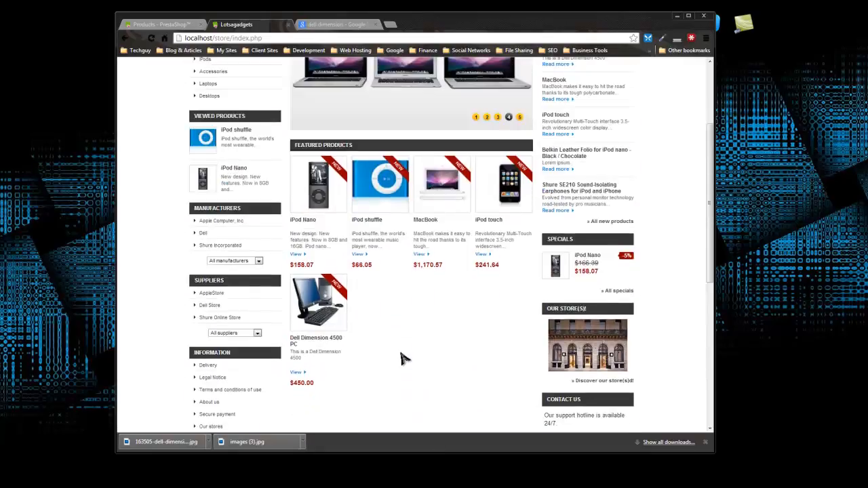
Open the Dell Dimension 4500 PC from the featured products and view both of its pictures enlarged
left_click(313, 224)
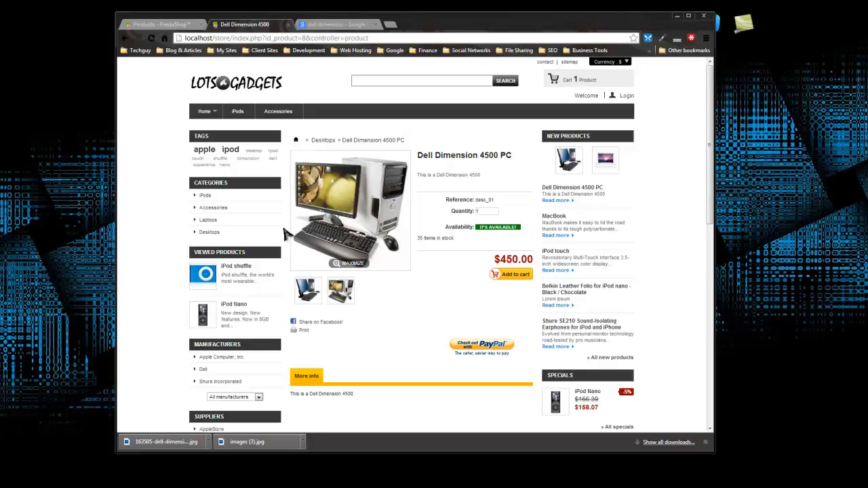
left_click(342, 266)
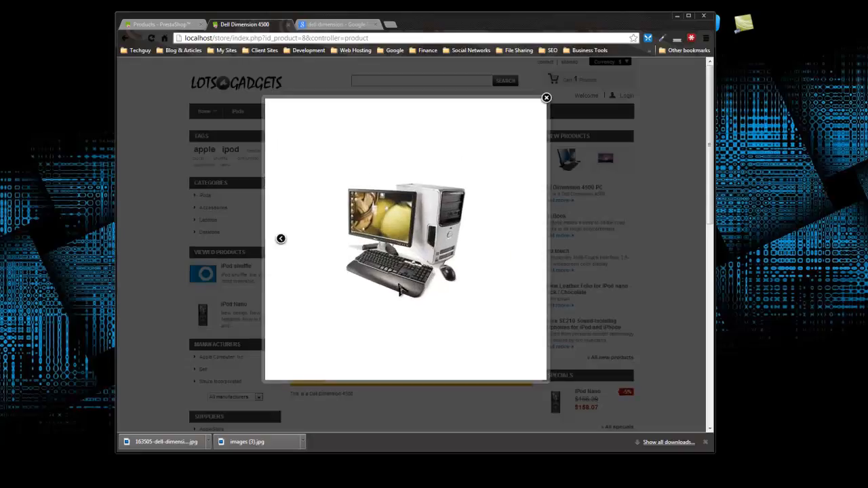
left_click(546, 99)
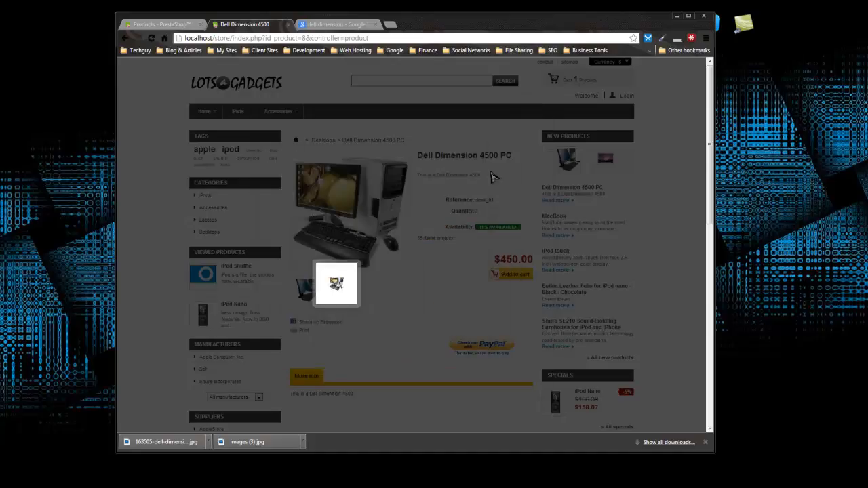
left_click(350, 264)
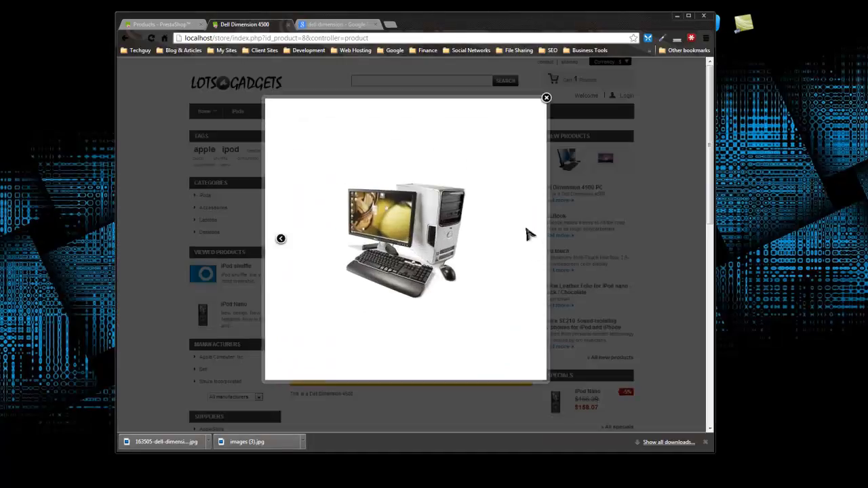
left_click(280, 242)
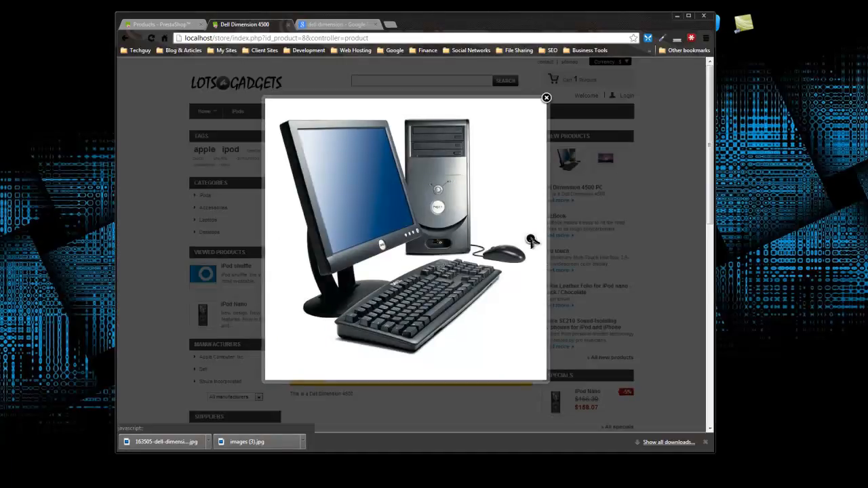
left_click(533, 243)
left_click(546, 99)
Add one Dell Dimension 4500 PC to the cart and remove the green iPod shuffle from it
scroll(421, 274, "down", 3)
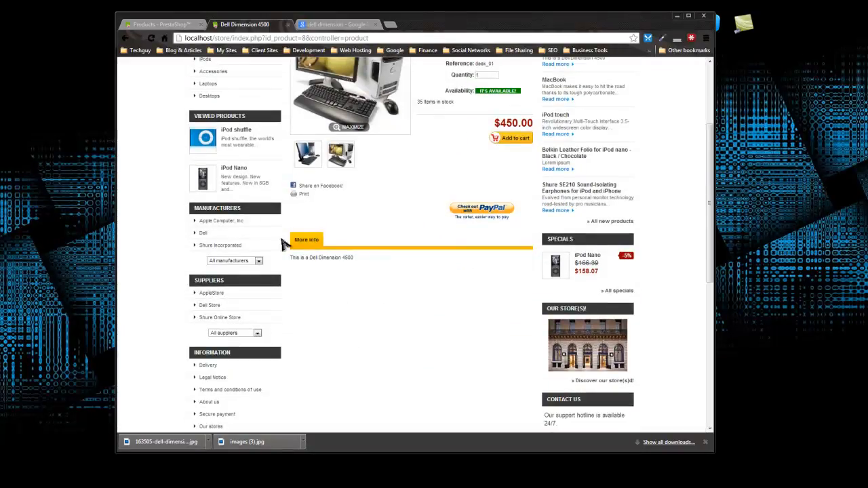
scroll(397, 232, "up", 3)
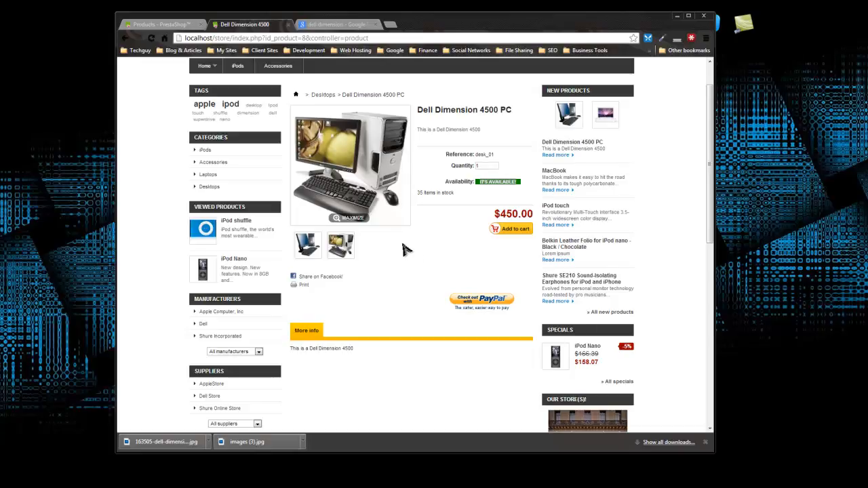
left_click(518, 230)
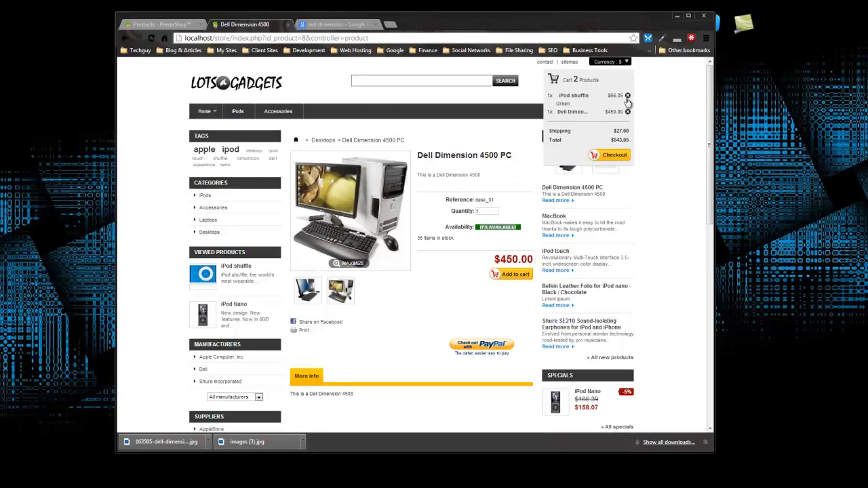
left_click(628, 97)
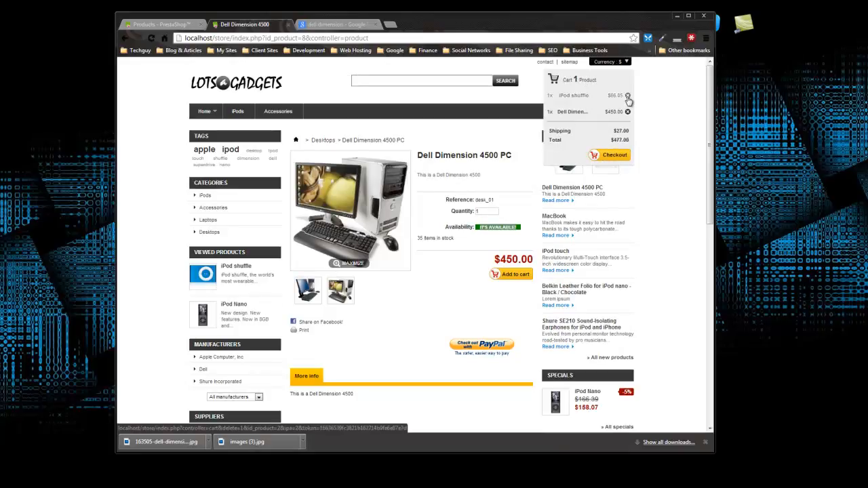